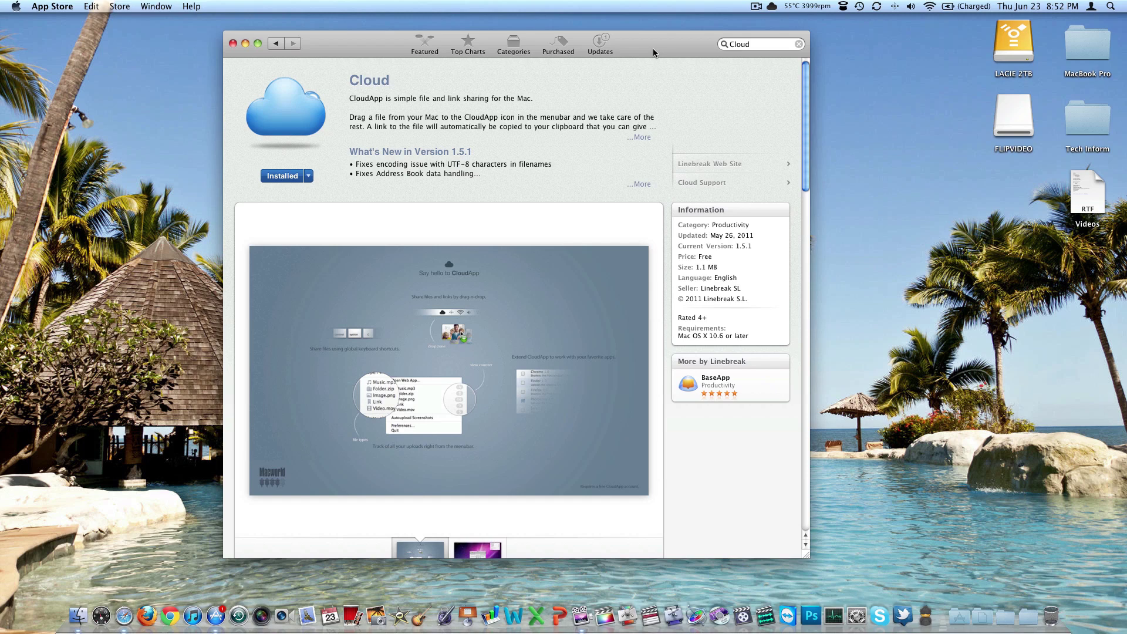
# Search the Mac App Store for Cloud and open the CloudApp listing (version 1.5.1, free).
pyautogui.click(764, 45)
pyautogui.press('Return')
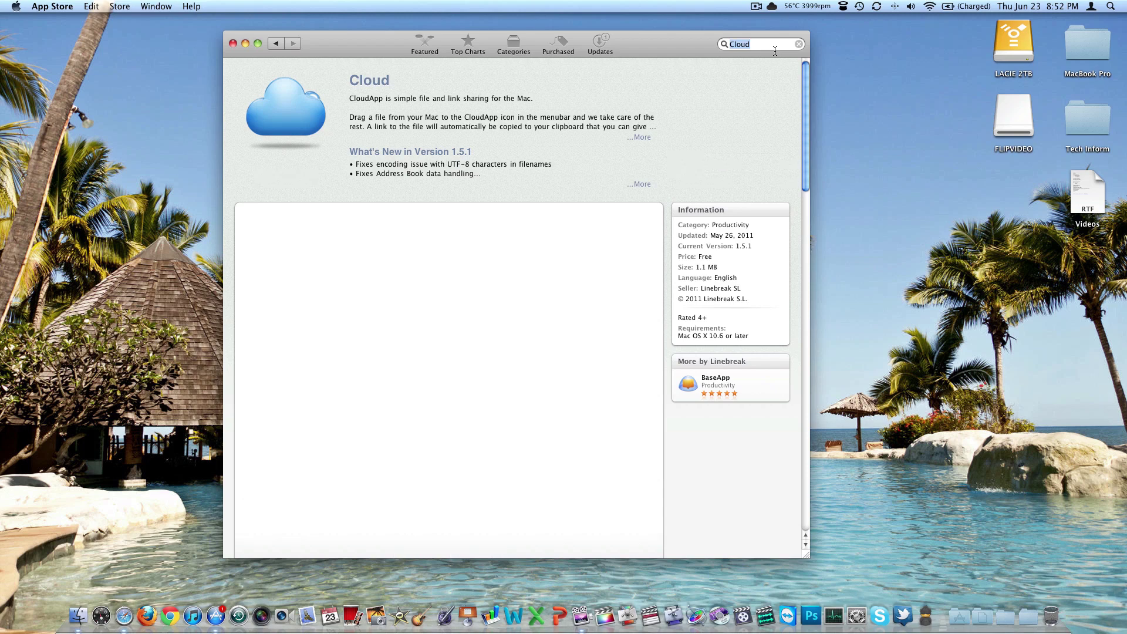
pyautogui.click(262, 115)
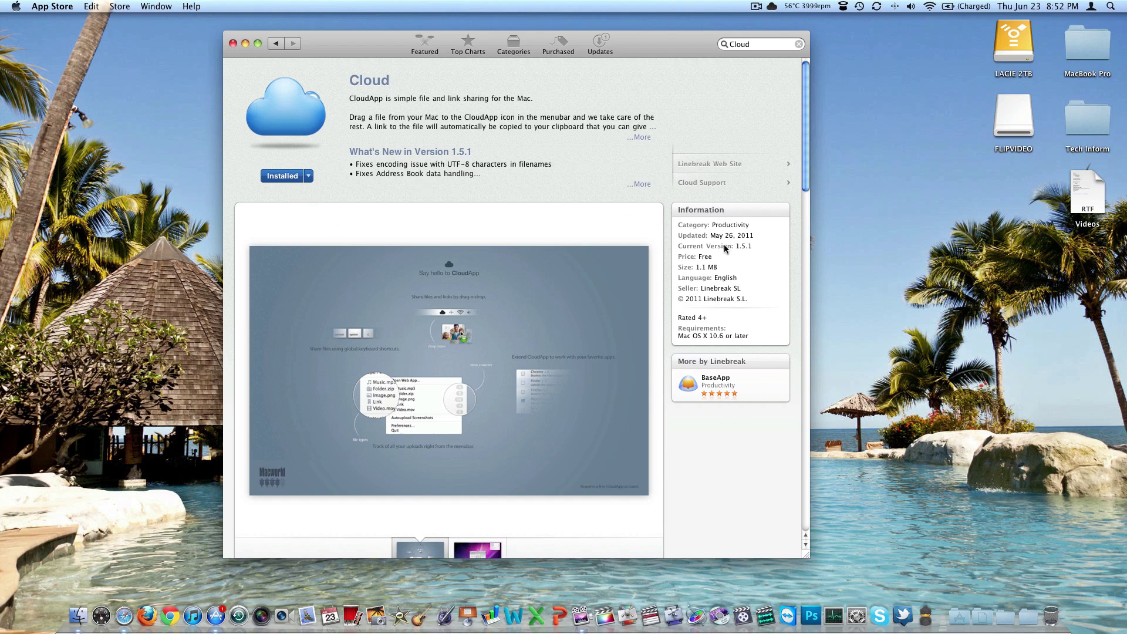
pyautogui.scroll(-5, 724, 246)
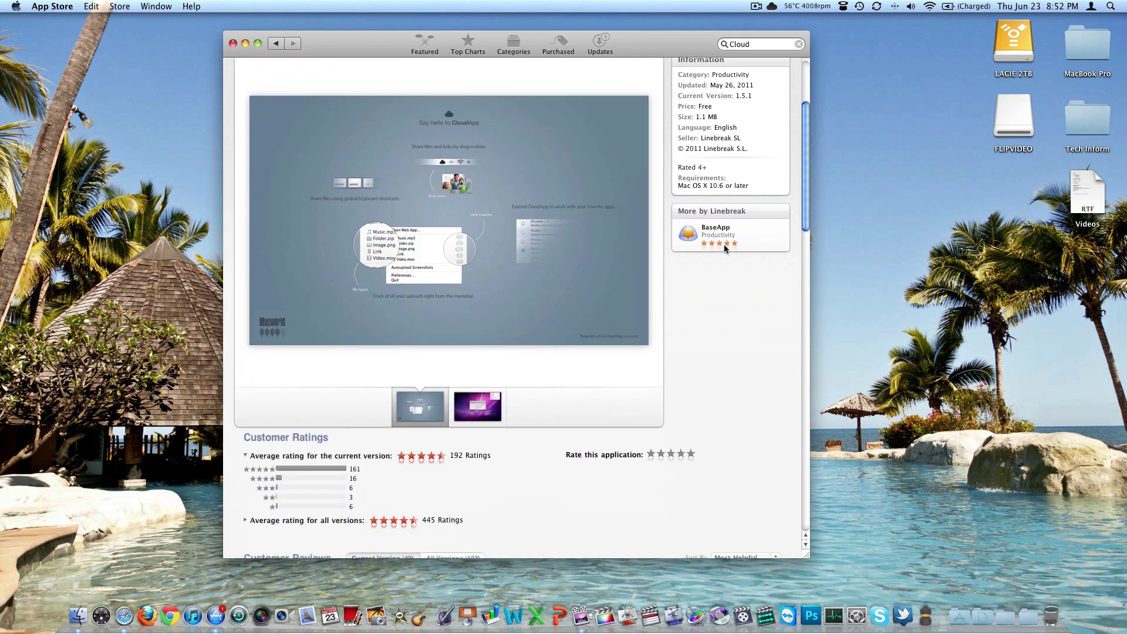
pyautogui.scroll(-5, 448, 244)
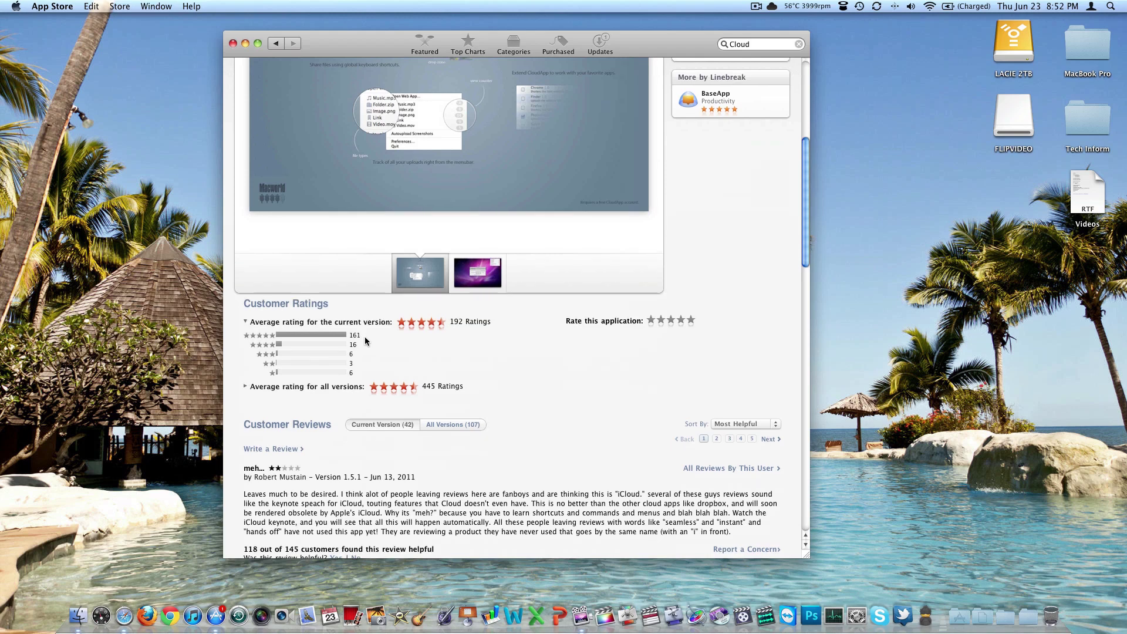
pyautogui.scroll(-3, 365, 339)
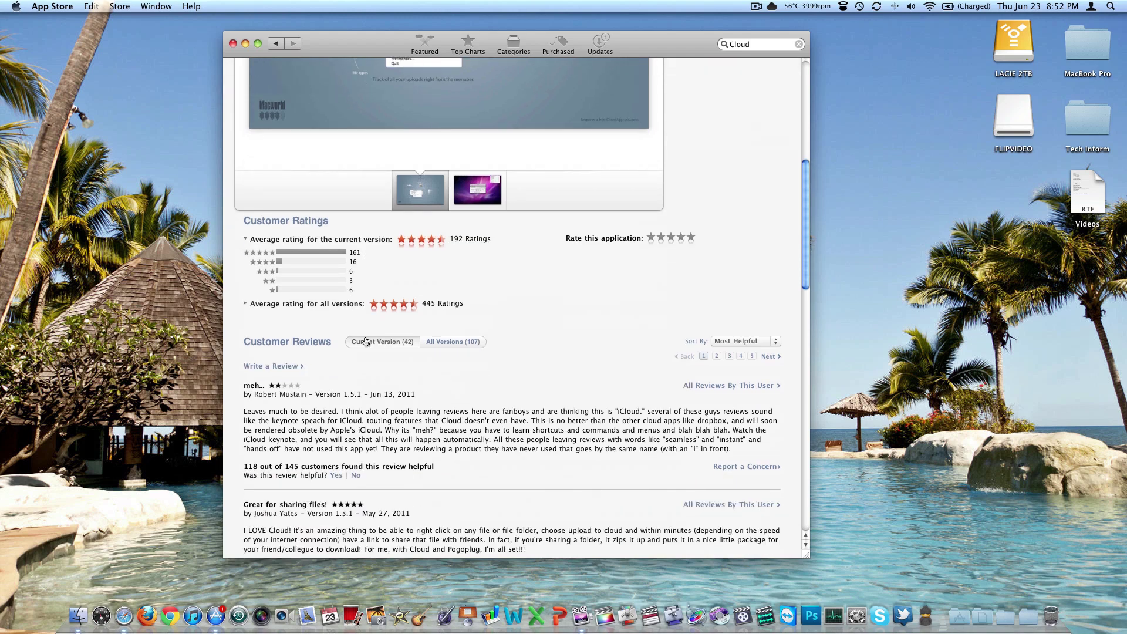
pyautogui.scroll(-5, 365, 341)
pyautogui.scroll(15, 365, 339)
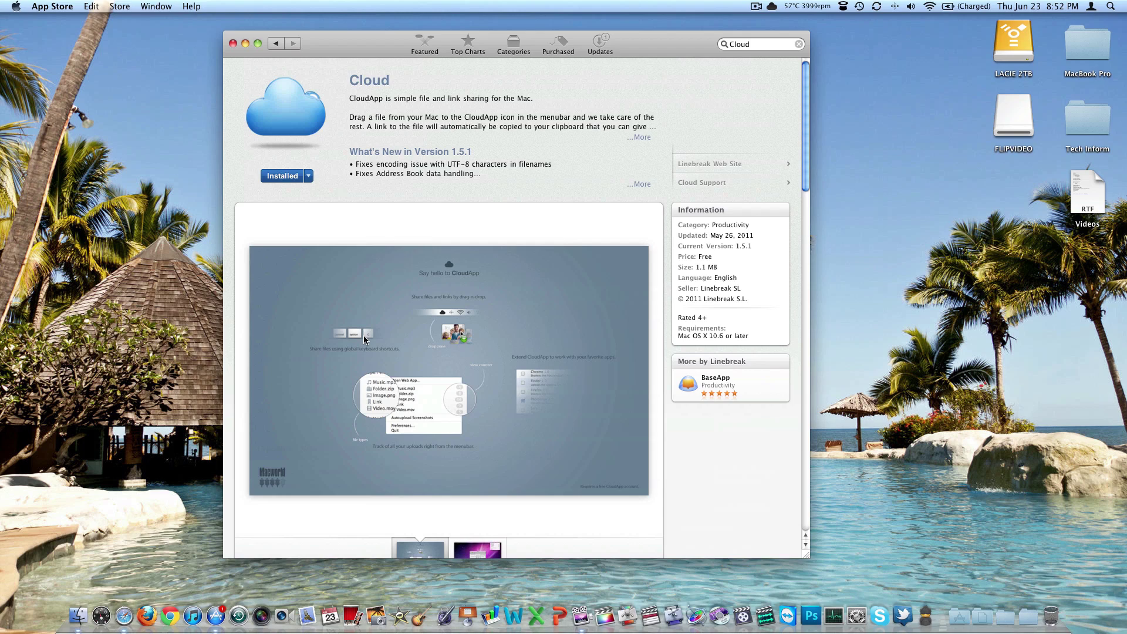
pyautogui.scroll(-15, 493, 237)
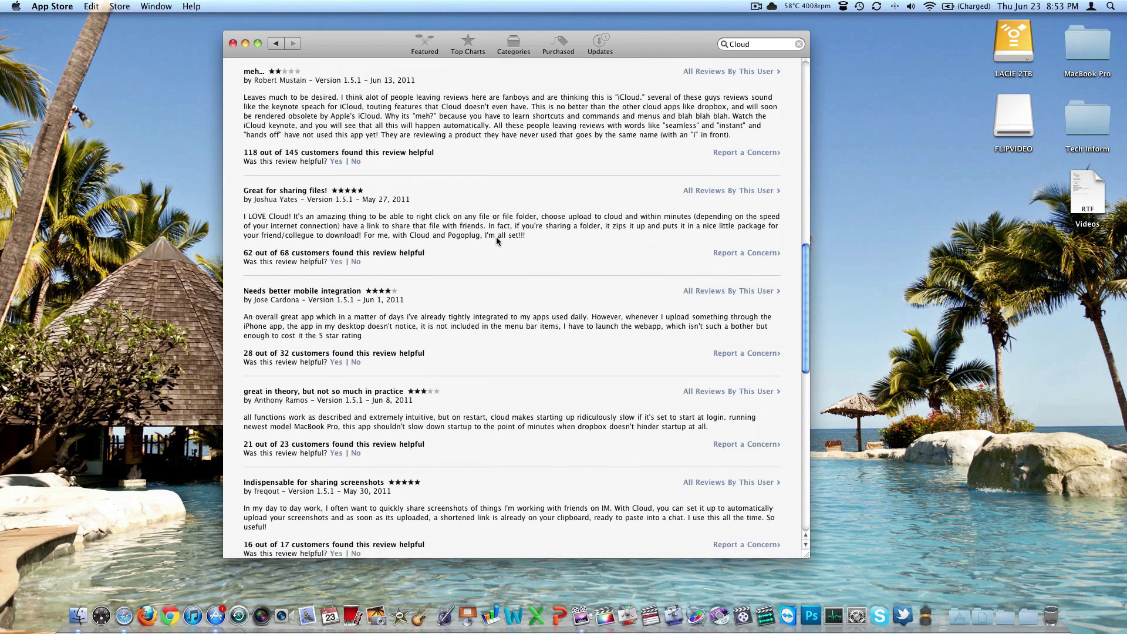
pyautogui.scroll(-10, 494, 237)
pyautogui.scroll(20, 496, 240)
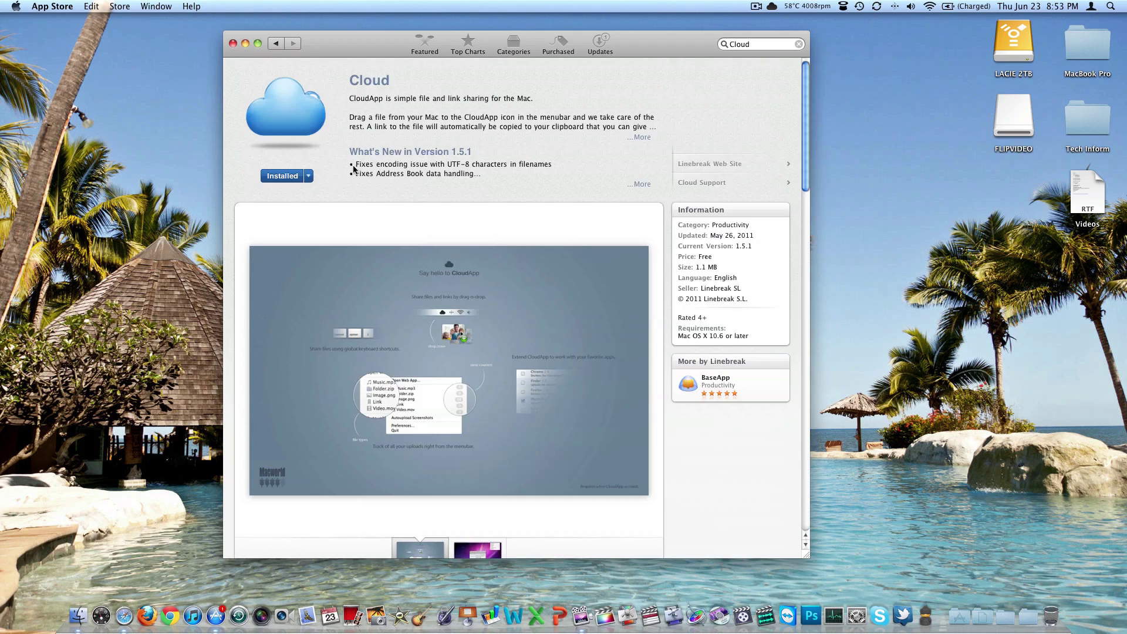
# Hide the App Store, browse getcloudapp.com in Safari, and open the My CloudApp library.
pyautogui.press('super+q')
pyautogui.click(125, 615)
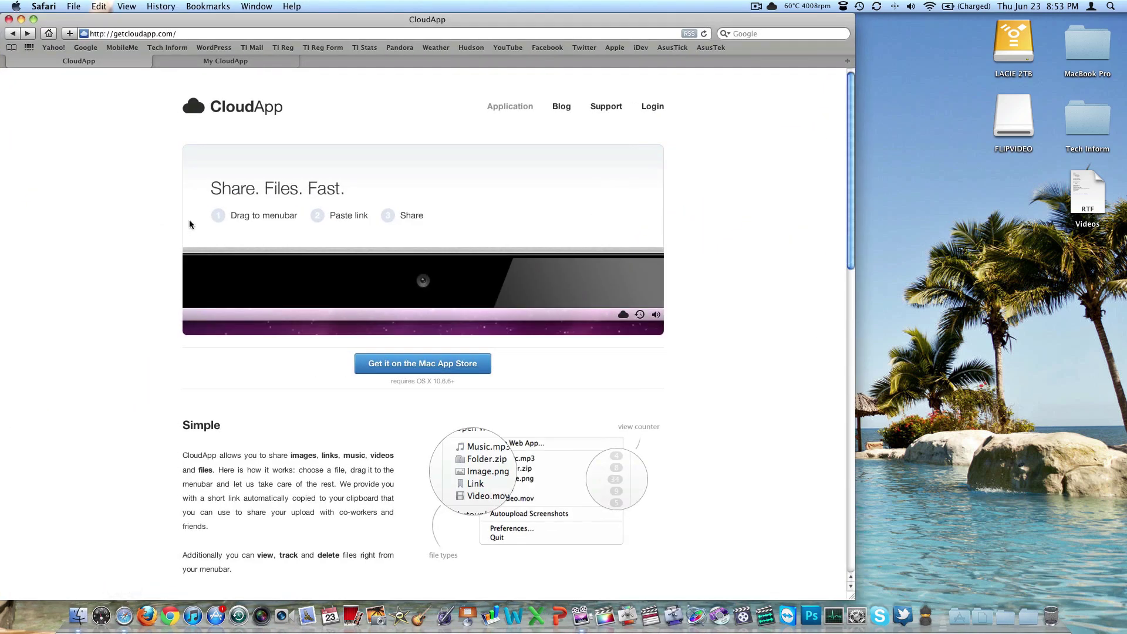
pyautogui.scroll(-1, 390, 247)
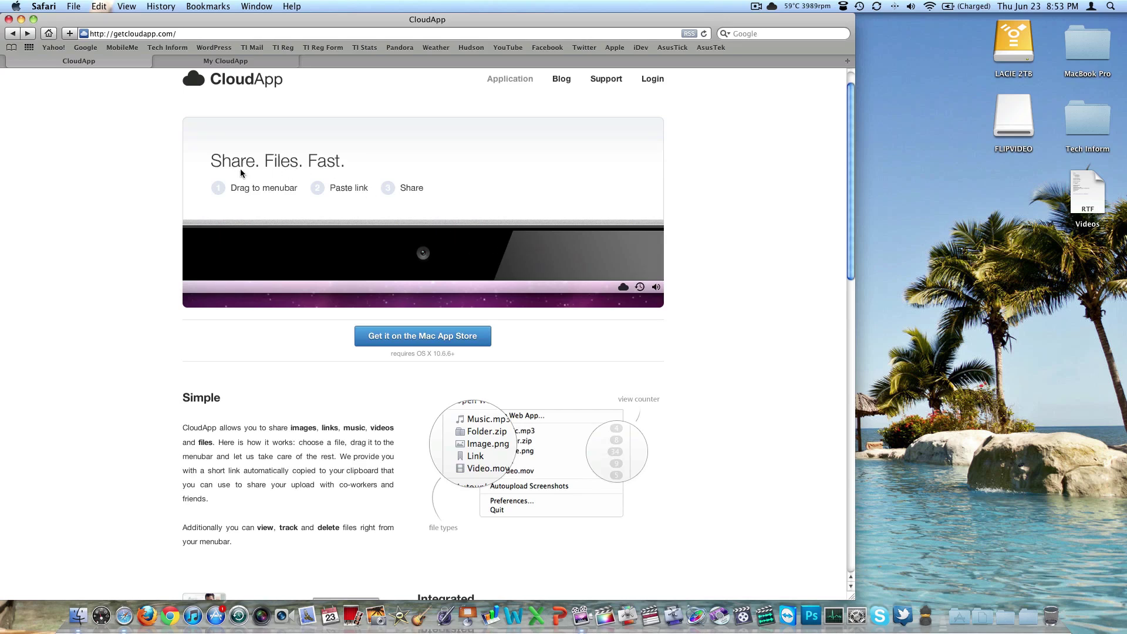
pyautogui.scroll(-15, 330, 169)
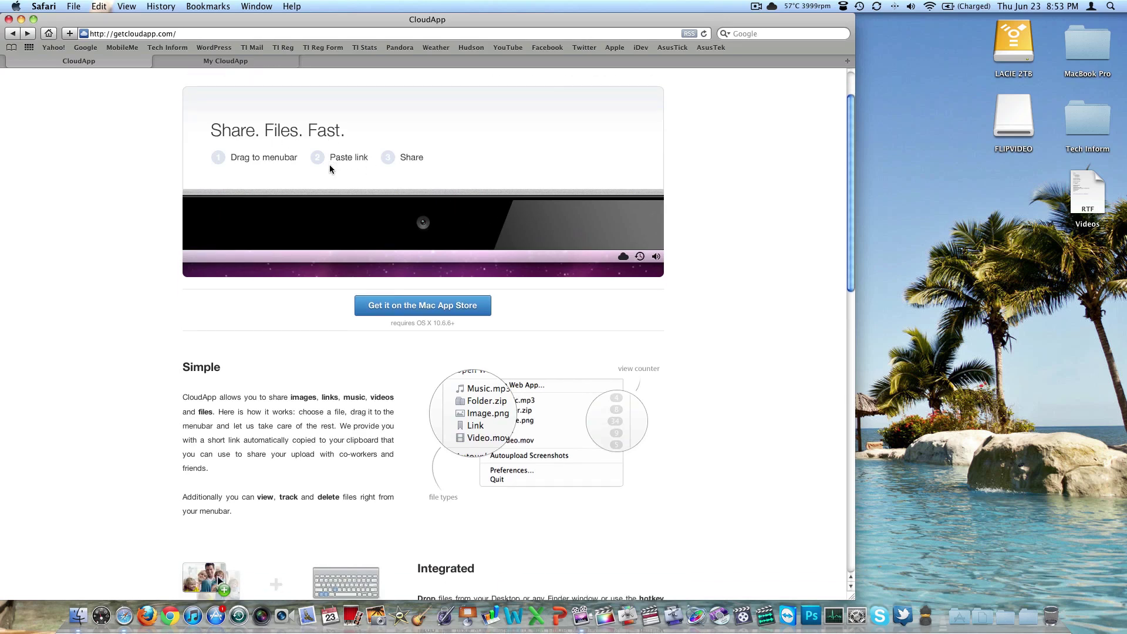
pyautogui.scroll(-2, 329, 169)
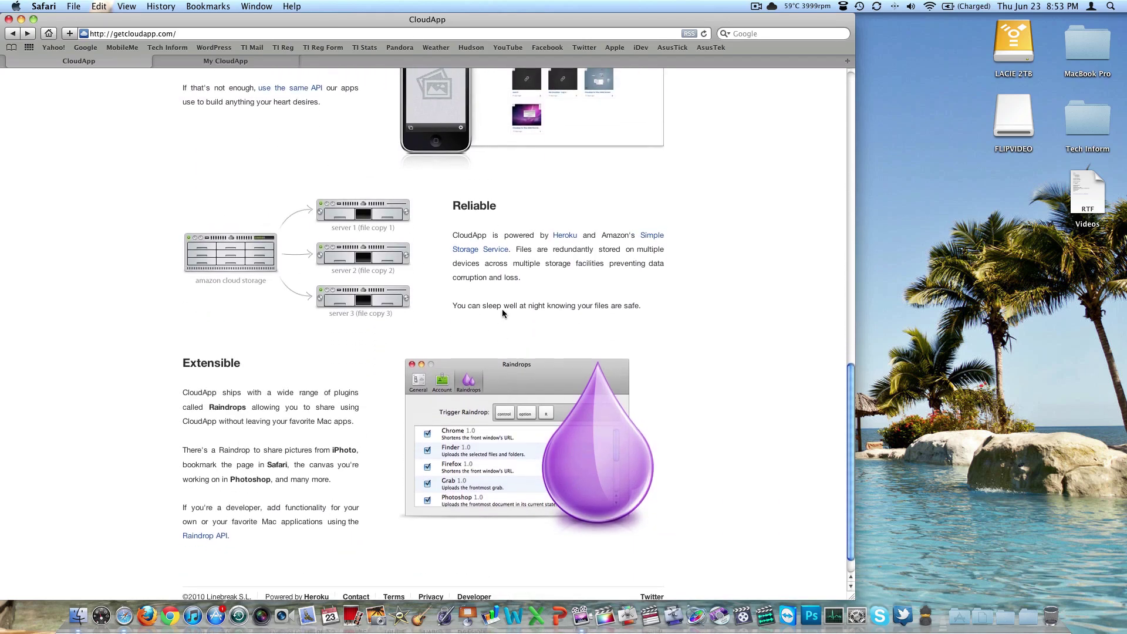
pyautogui.scroll(9, 502, 309)
pyautogui.scroll(16, 502, 309)
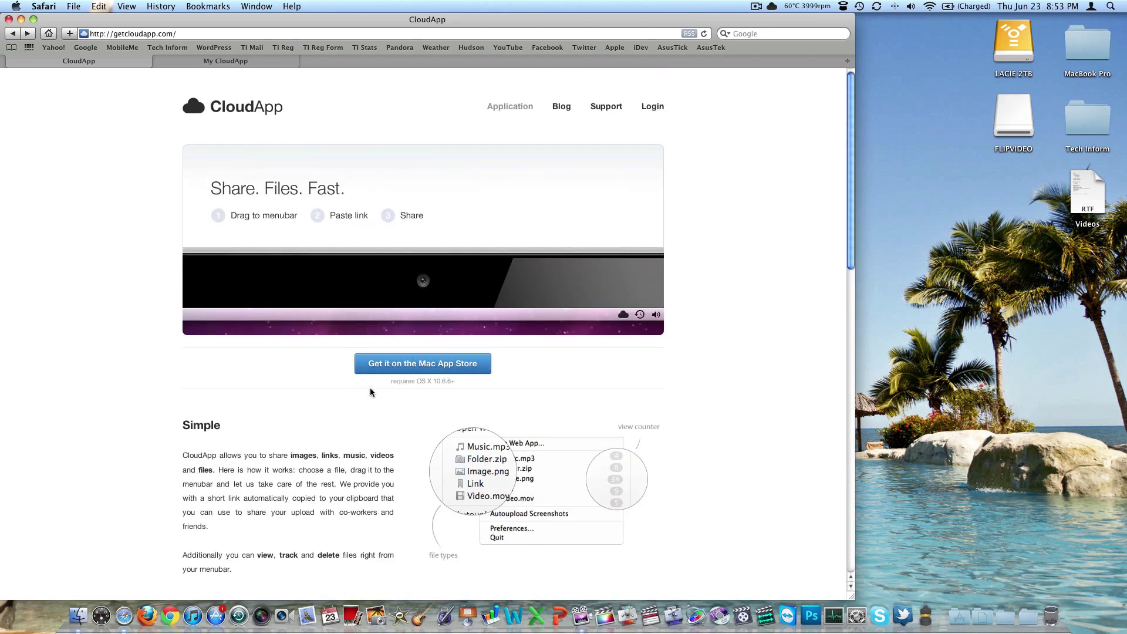
pyautogui.click(249, 61)
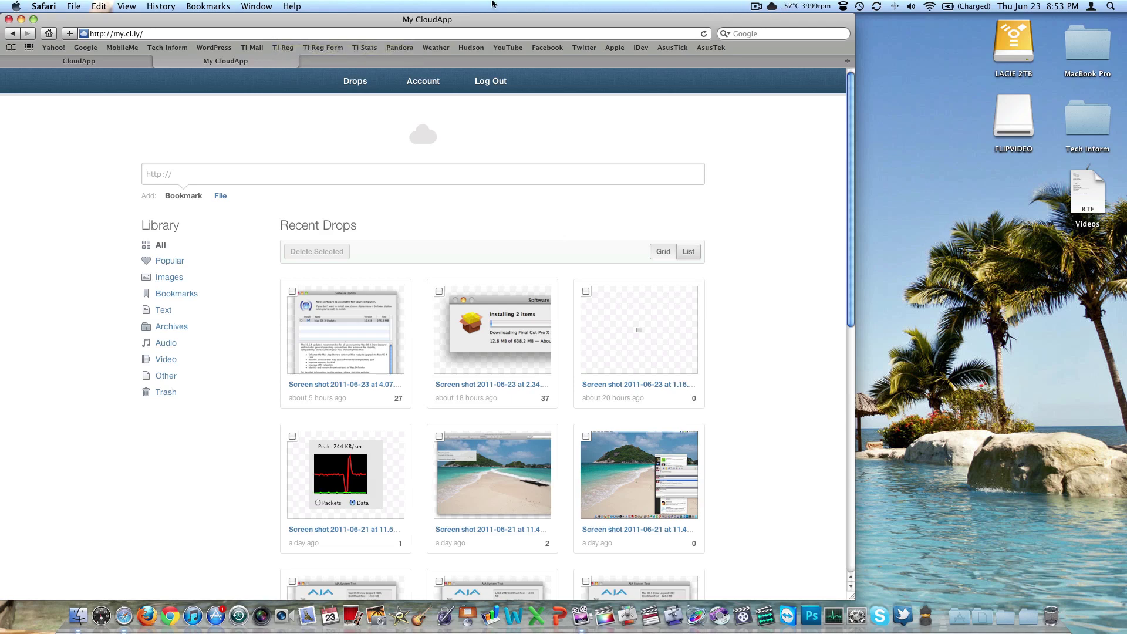
# Show CloudApp's menu bar list of the five most recent screenshot drops.
pyautogui.click(774, 7)
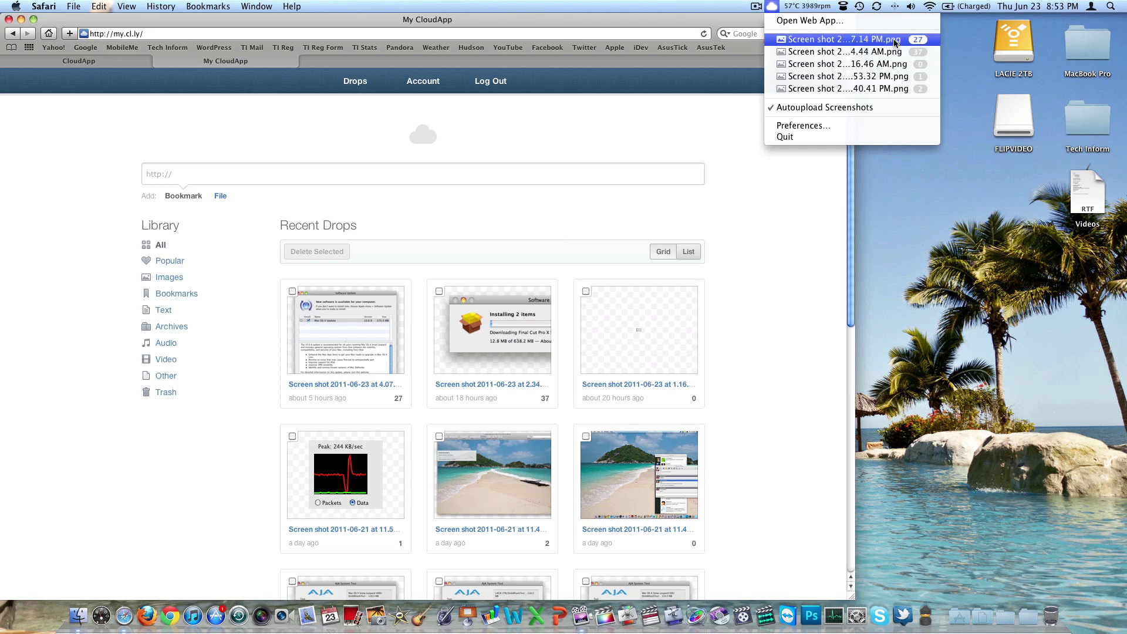
# Open CloudApp Preferences from the menu bar menu.
pyautogui.click(880, 108)
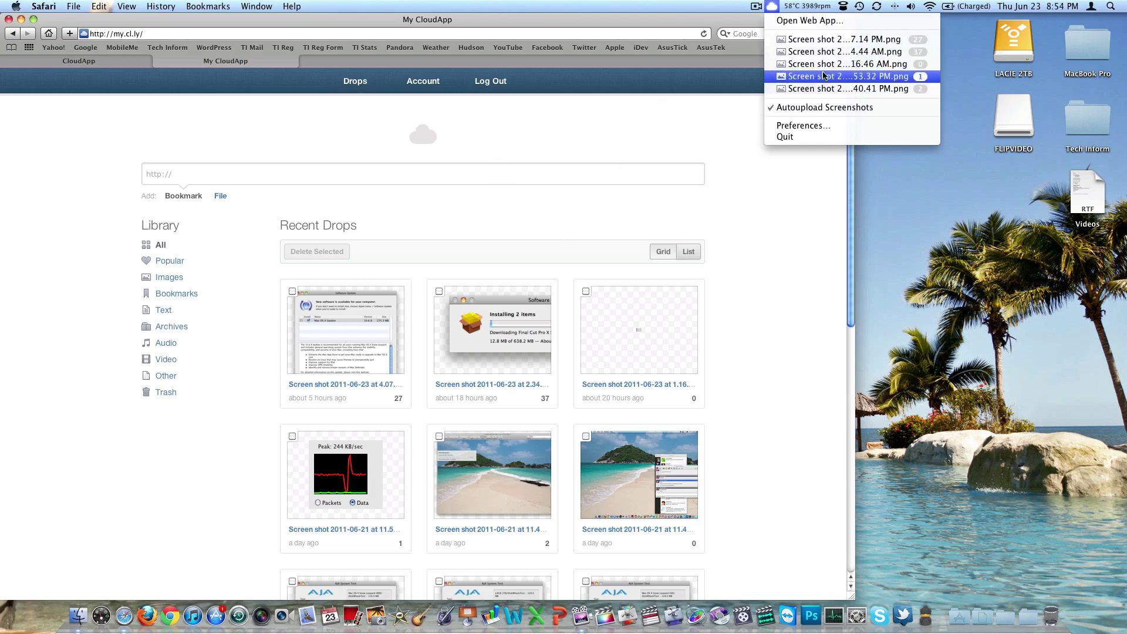
pyautogui.click(804, 126)
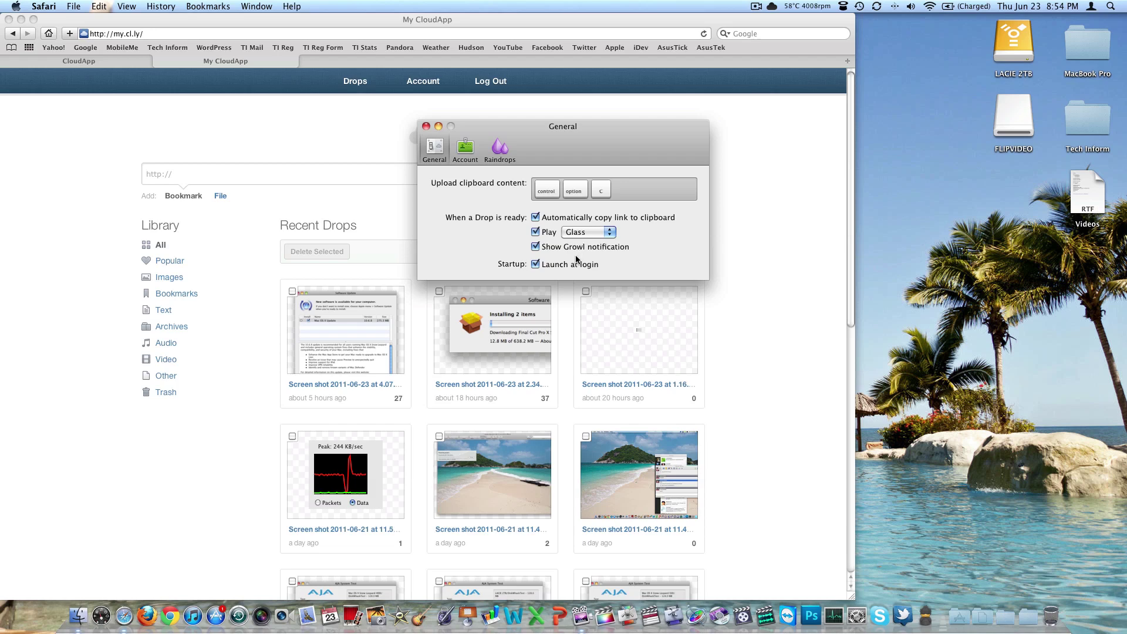
# Review the Account and Raindrops tabs with every plugin enabled, then close the preferences.
pyautogui.click(467, 152)
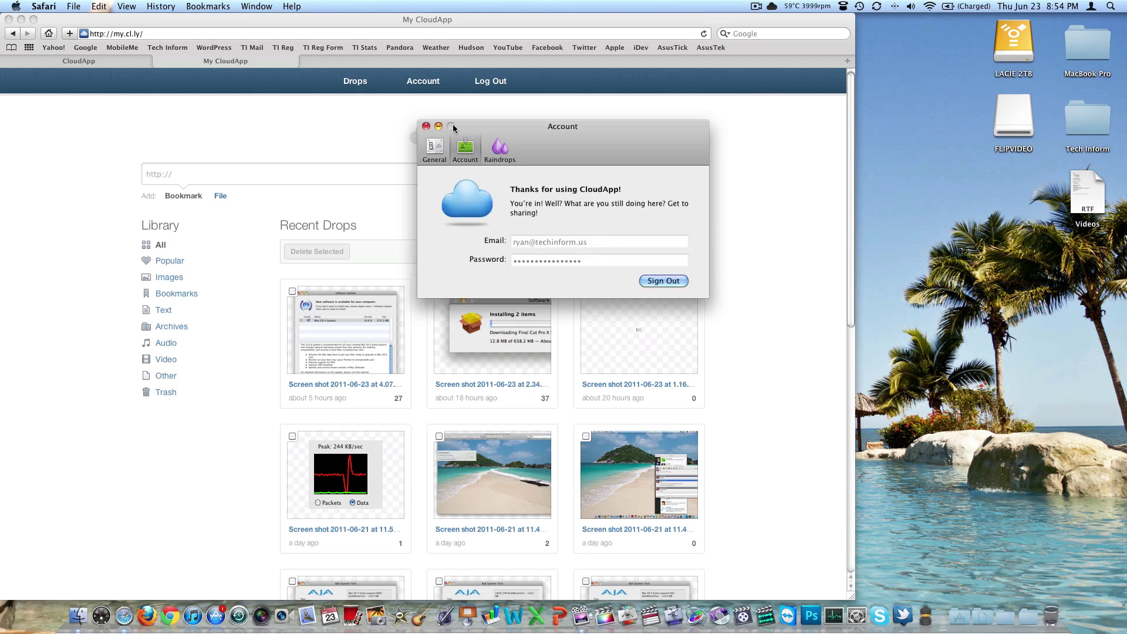
pyautogui.click(498, 150)
pyautogui.scroll(-2, 520, 235)
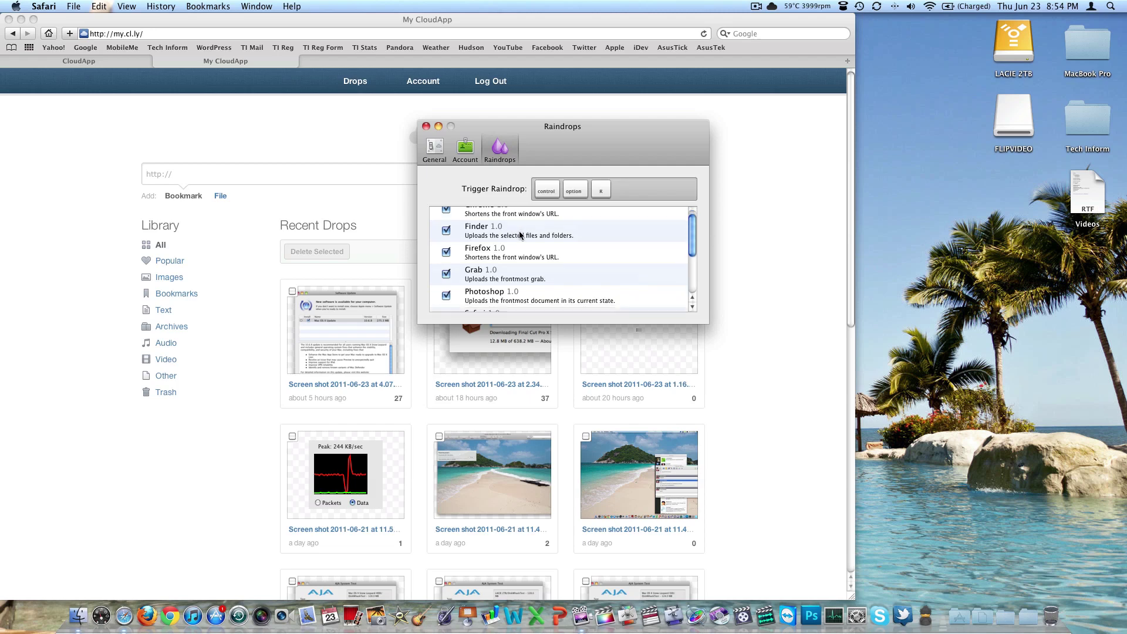
pyautogui.scroll(-3, 520, 235)
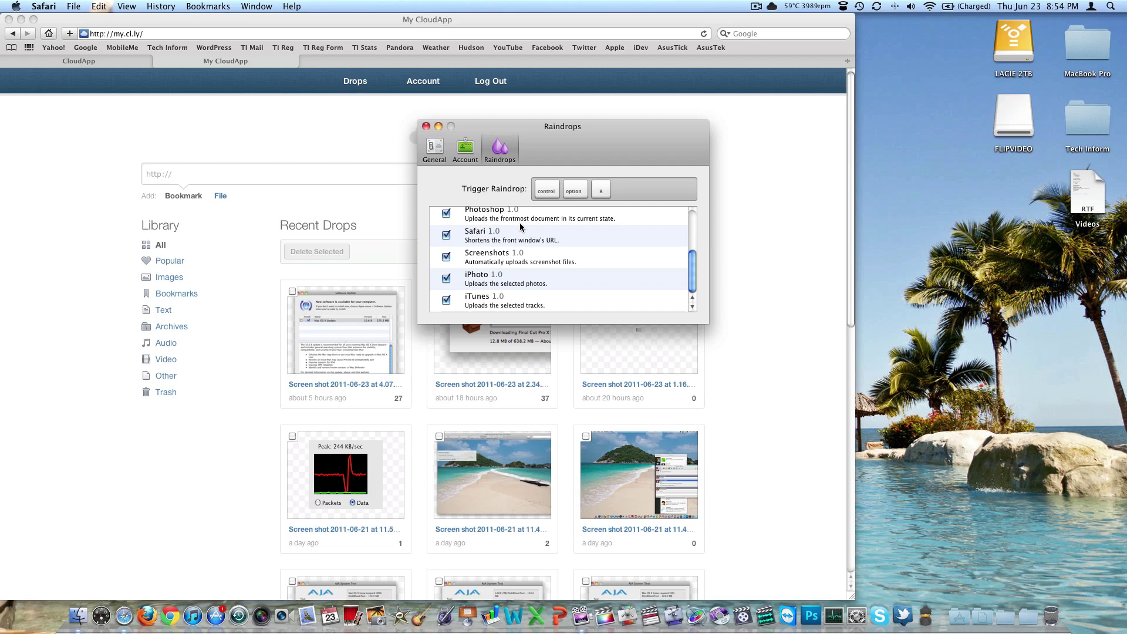
pyautogui.scroll(5, 520, 228)
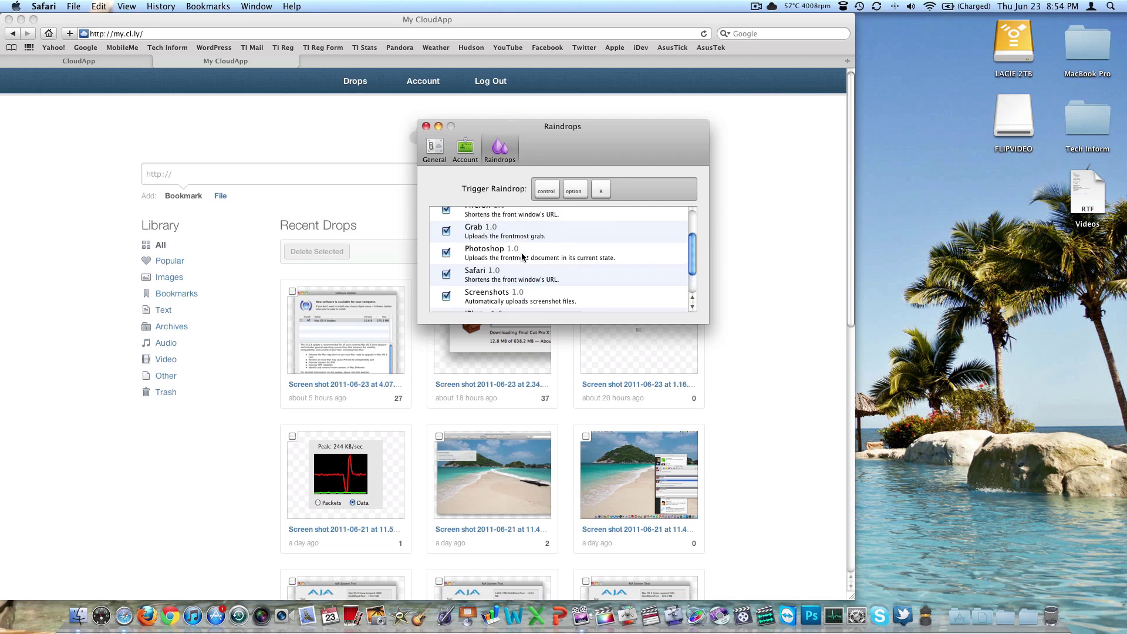
pyautogui.scroll(-1, 569, 233)
pyautogui.scroll(-3, 569, 233)
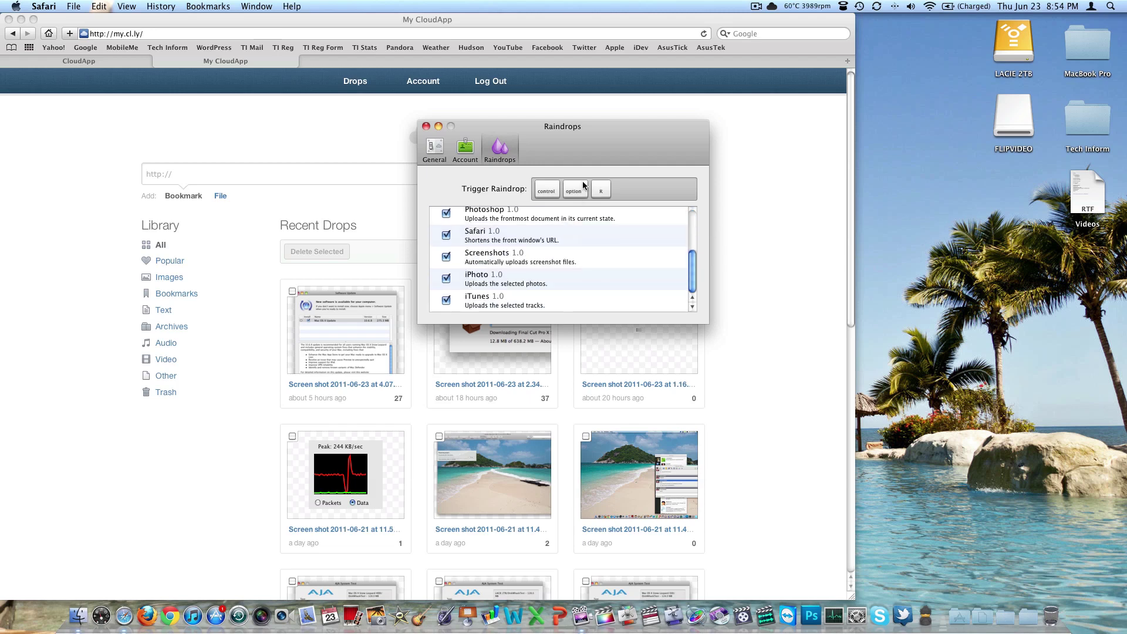
pyautogui.click(425, 127)
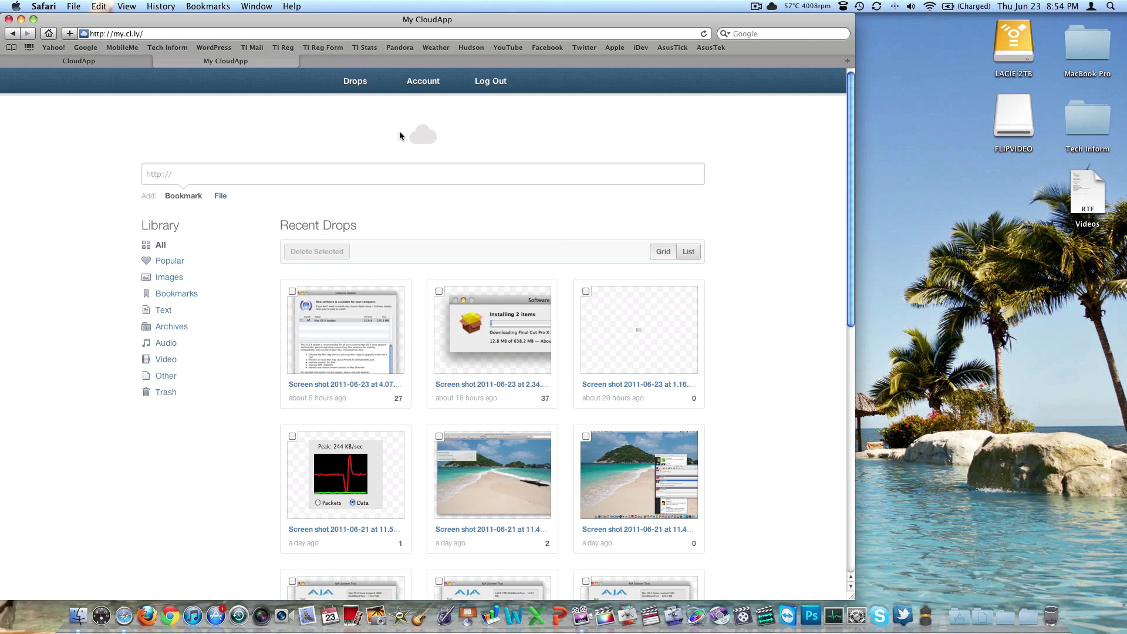
# View the second screenshot drop in a new tab, then close that tab.
pyautogui.scroll(-5, 344, 211)
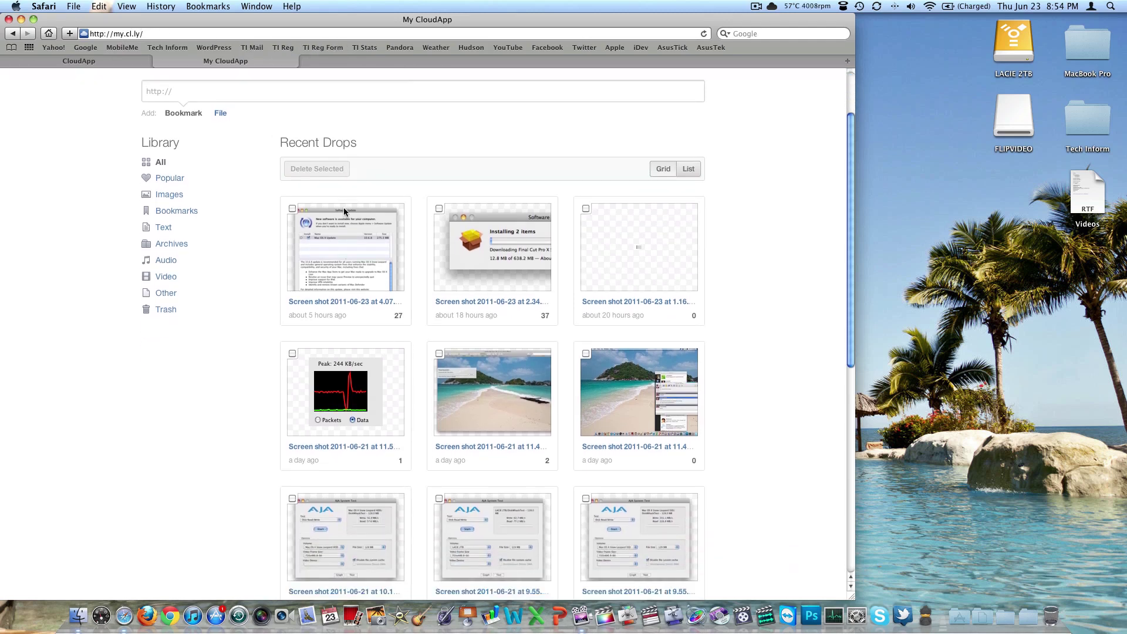
pyautogui.scroll(3, 507, 229)
pyautogui.rightClick(488, 195)
pyautogui.click(526, 212)
pyautogui.click(344, 62)
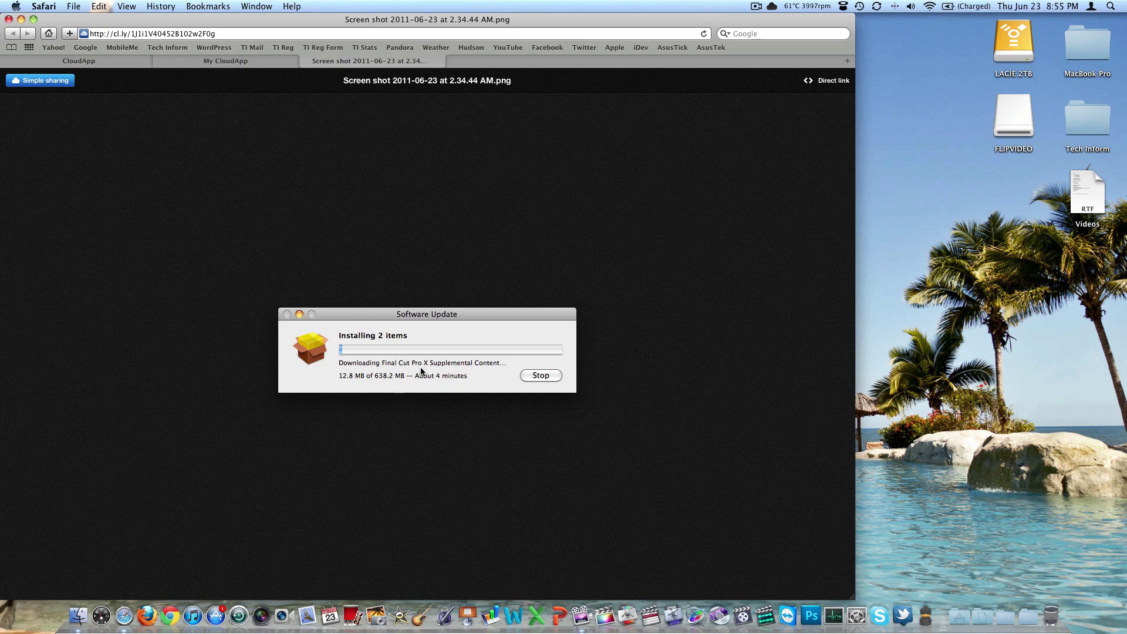
pyautogui.click(305, 61)
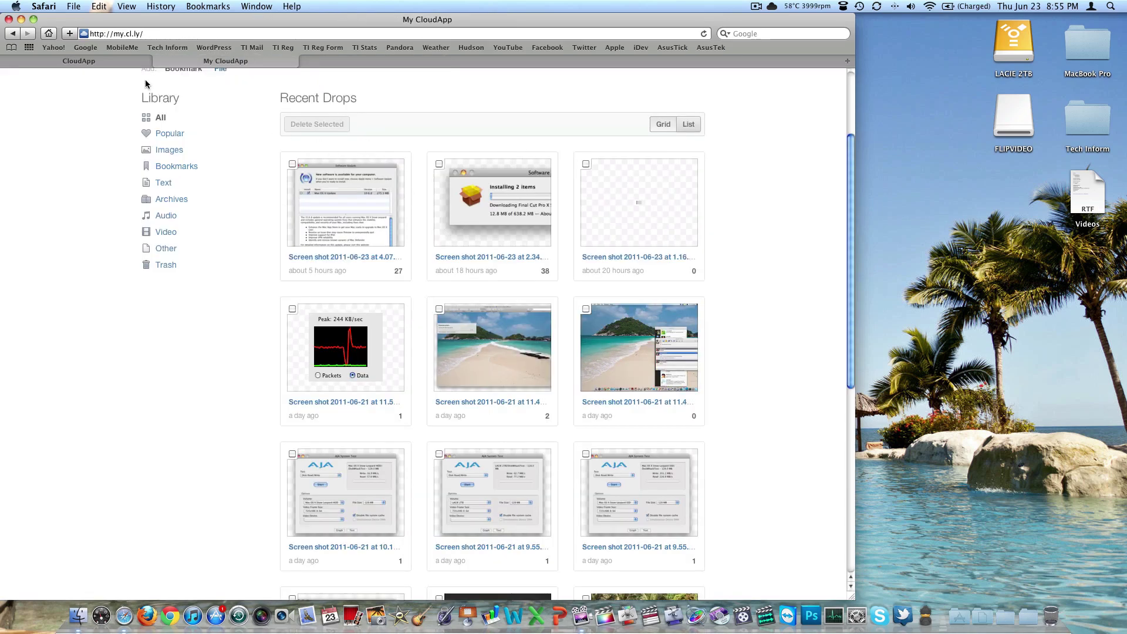
# Filter the library to Text, open Videos.rtf, download it, and close its tab.
pyautogui.scroll(-1, 418, 292)
pyautogui.scroll(-5, 417, 292)
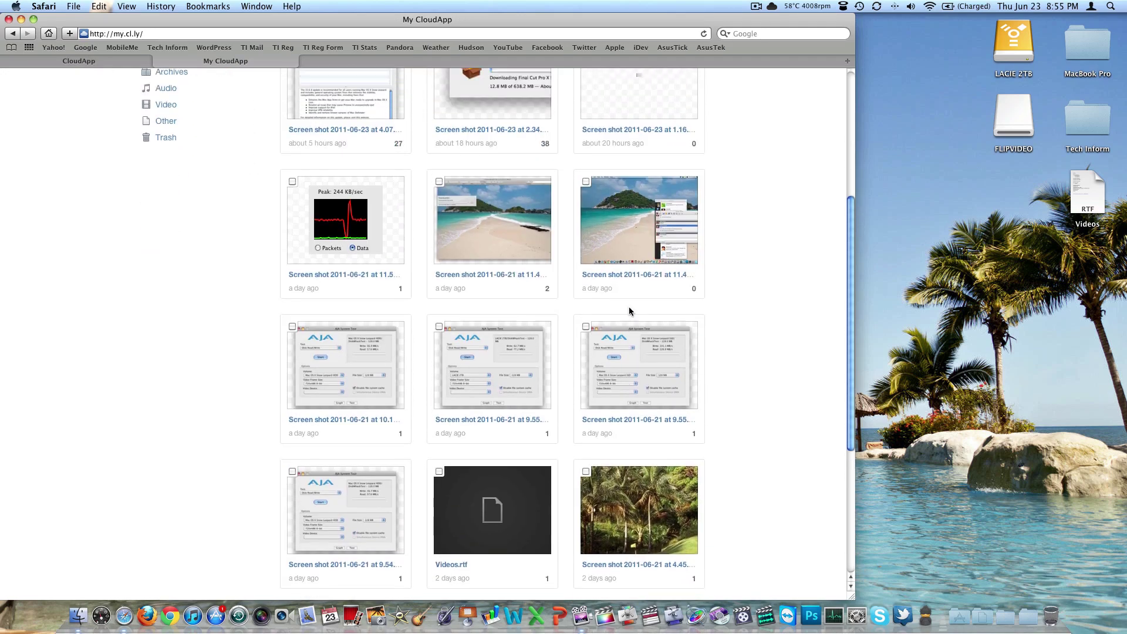
pyautogui.scroll(10, 629, 307)
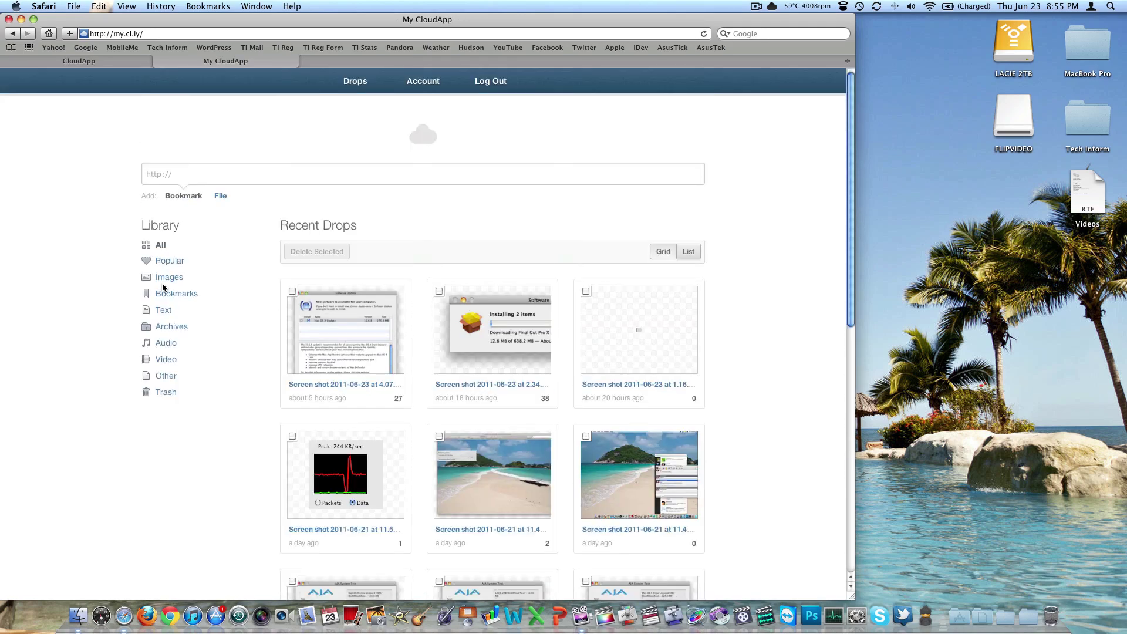
pyautogui.click(165, 312)
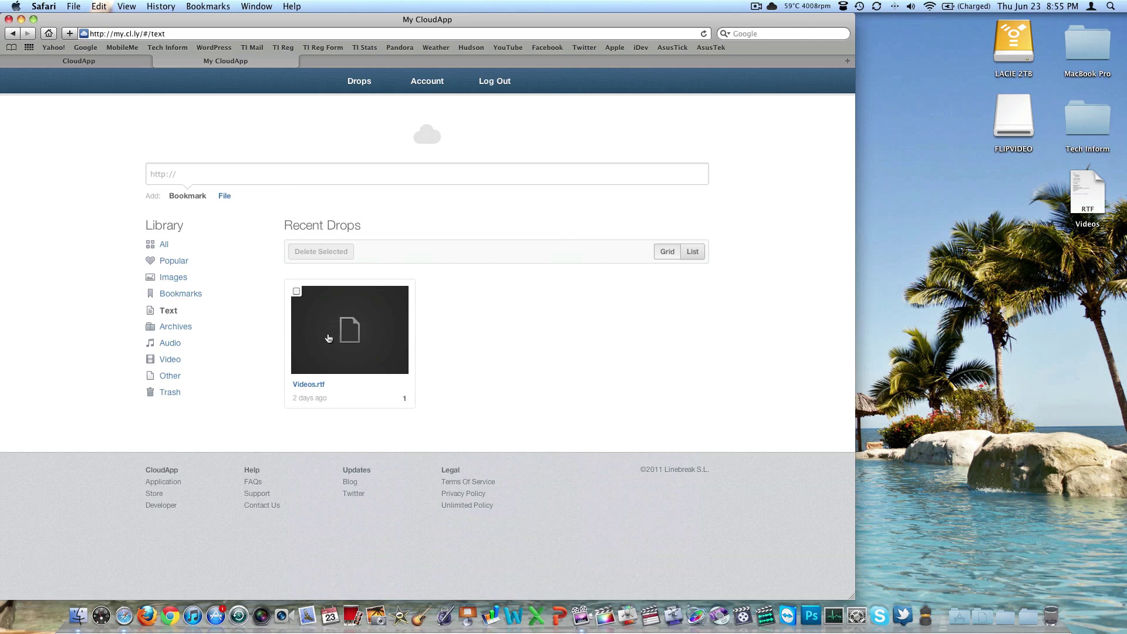
pyautogui.click(345, 352)
pyautogui.click(431, 353)
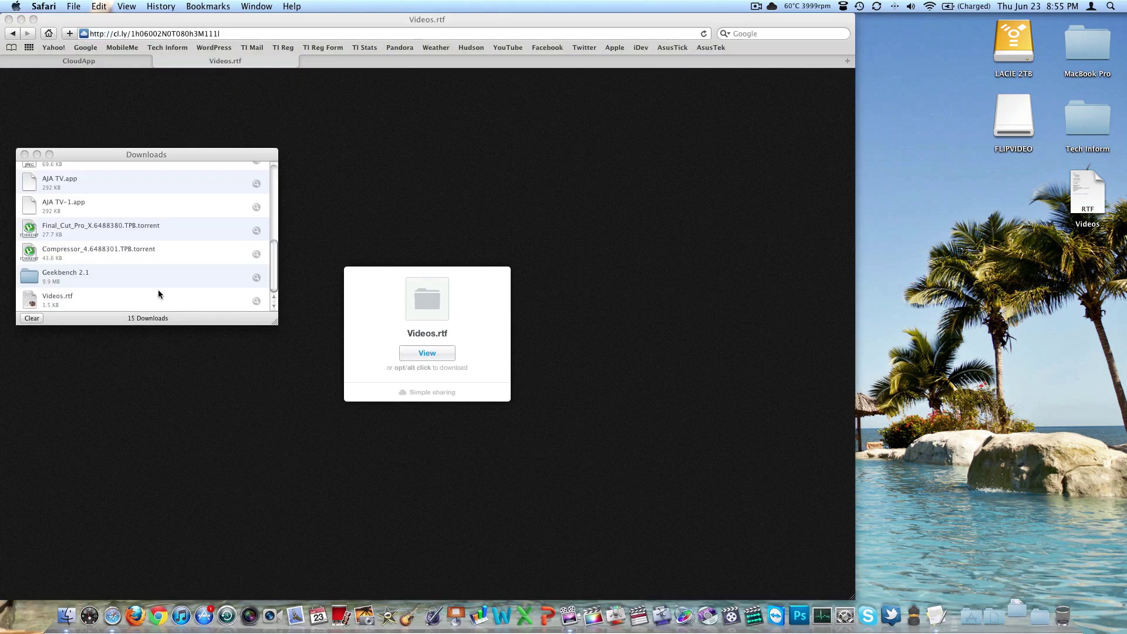
pyautogui.click(29, 157)
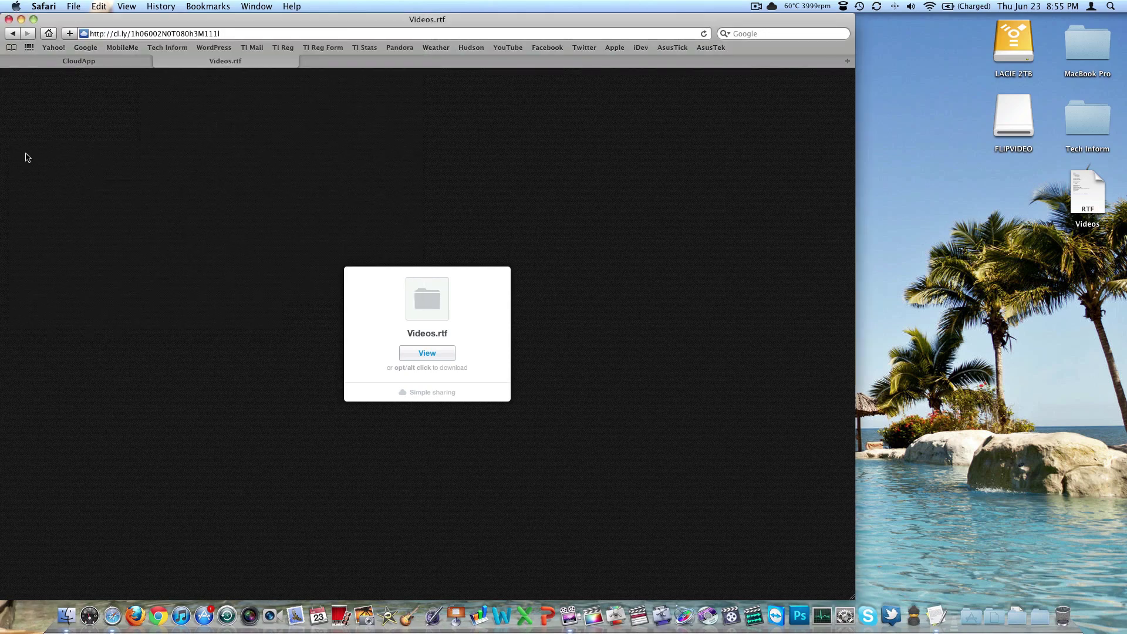
pyautogui.click(158, 61)
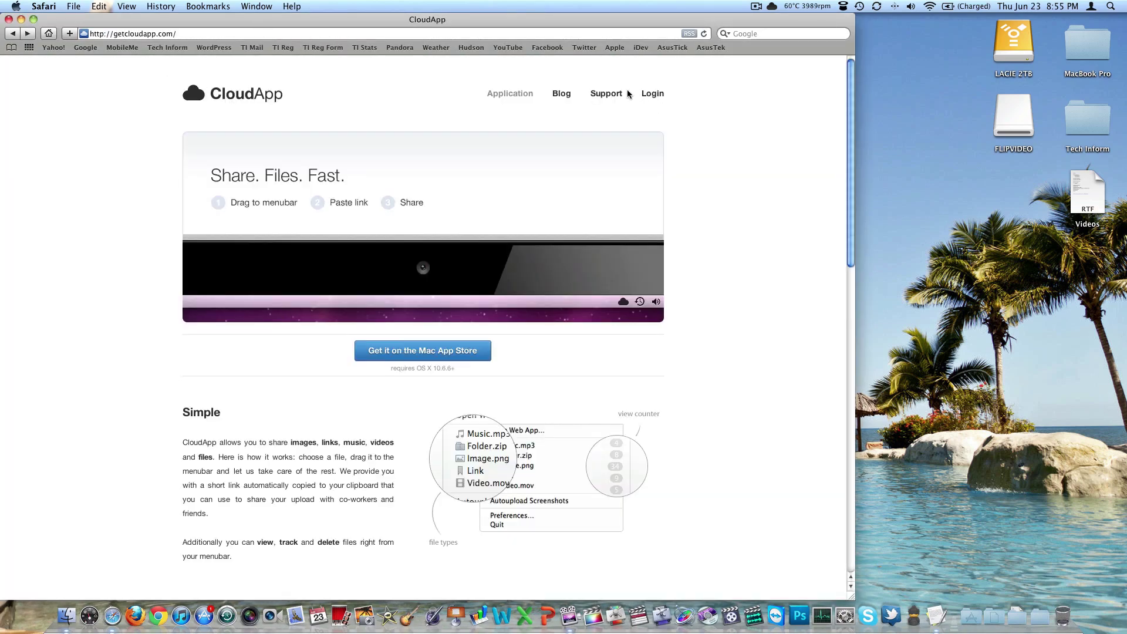
# Open the web library and browse the Audio, Video, Other and Trash categories, ending on Audio.
pyautogui.click(773, 6)
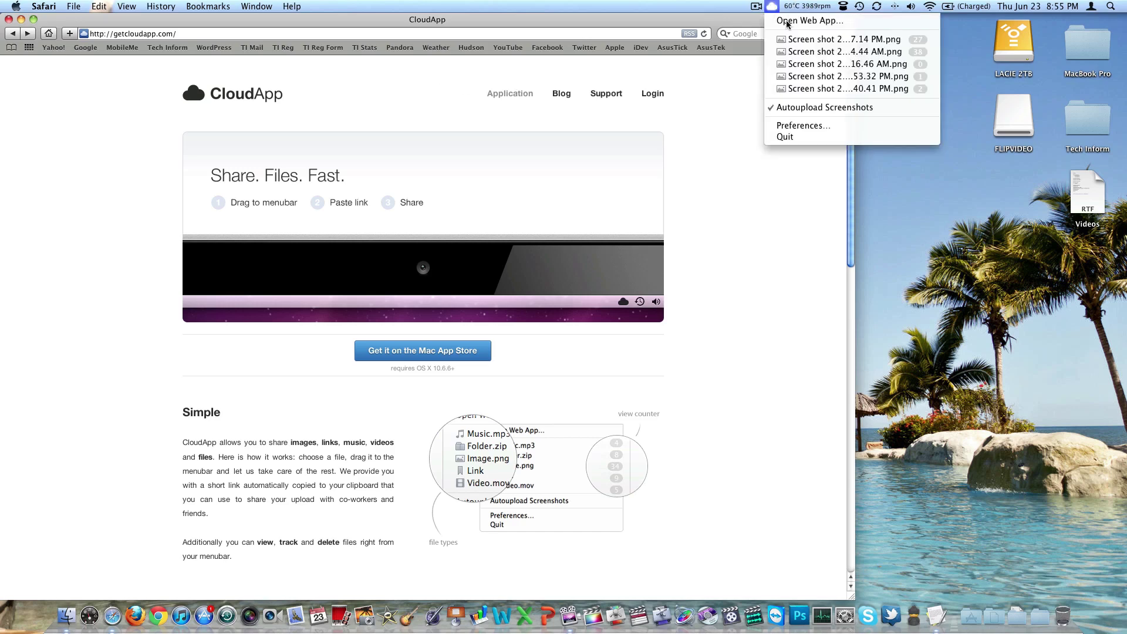
pyautogui.click(788, 21)
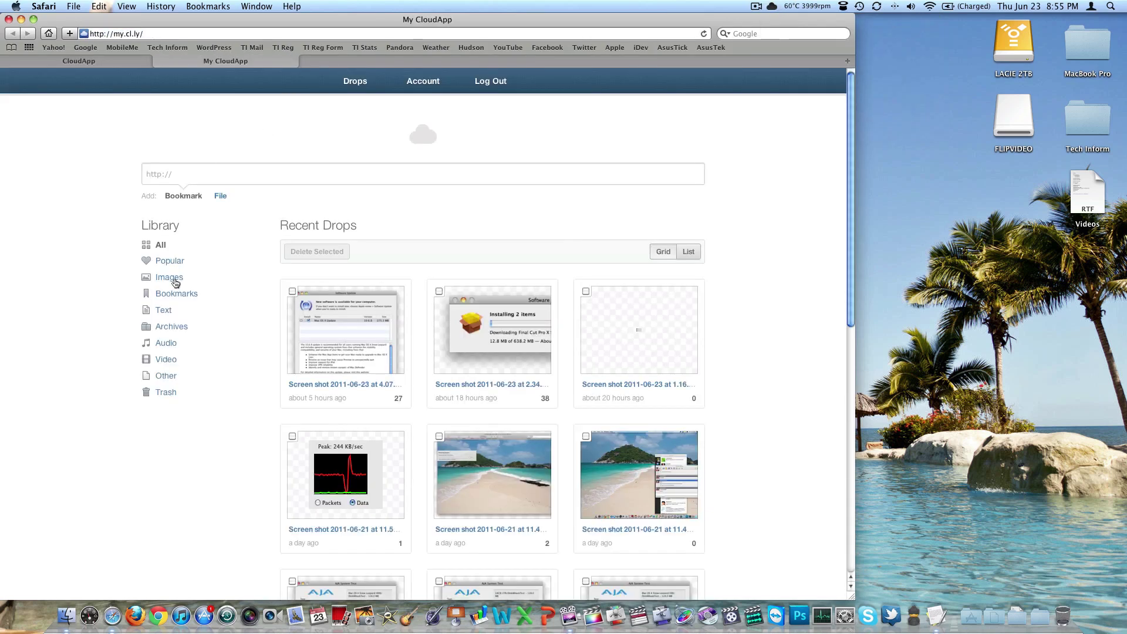
pyautogui.click(168, 346)
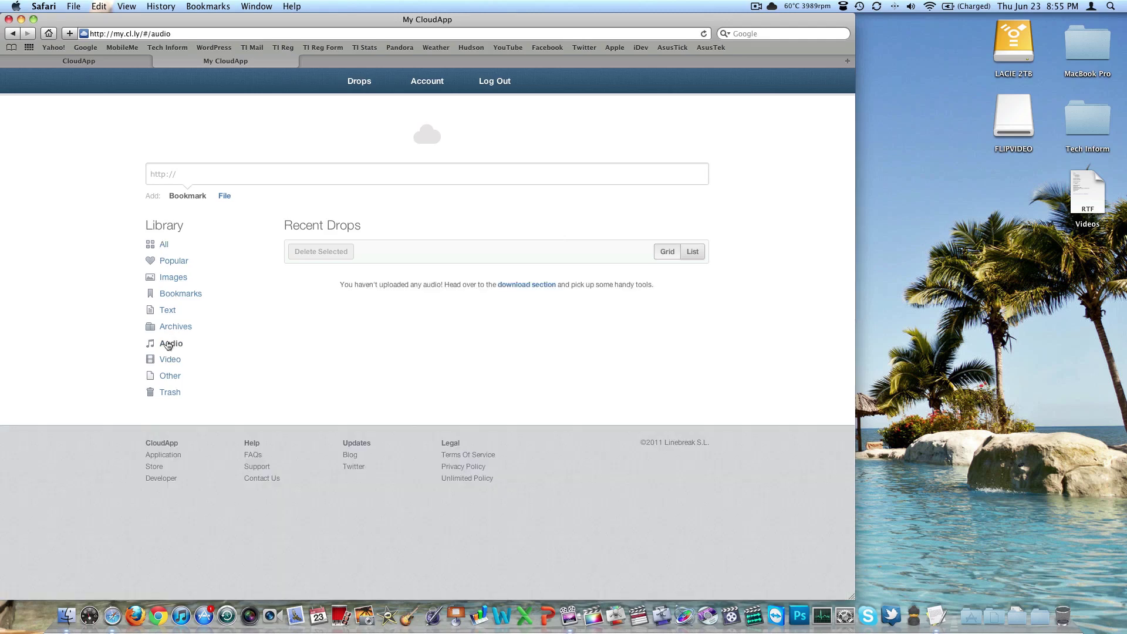
pyautogui.click(170, 359)
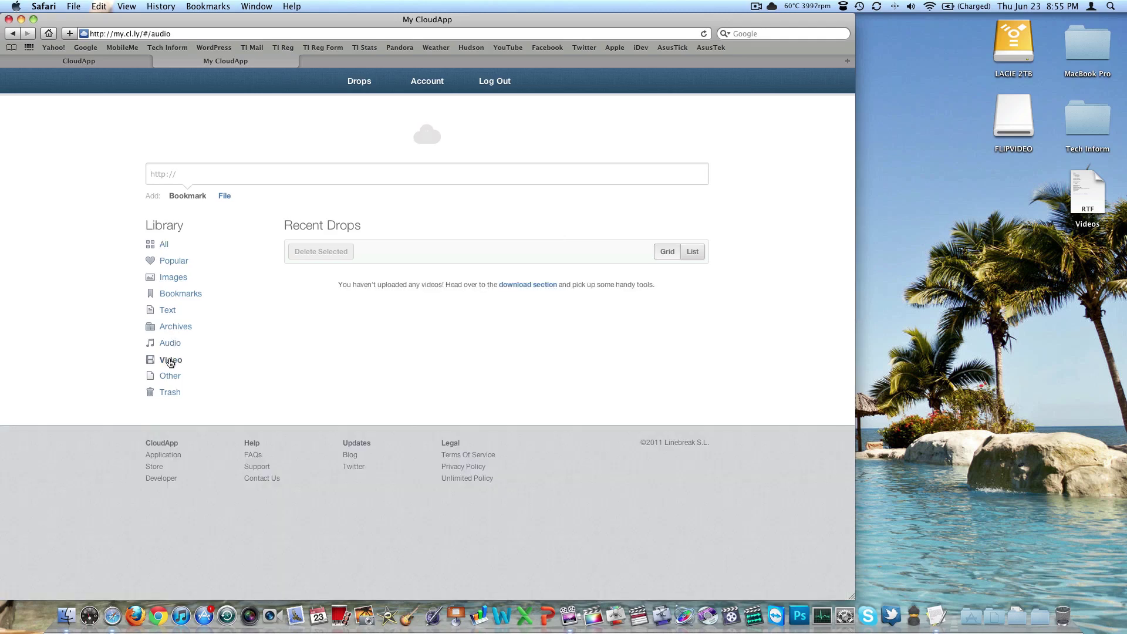
pyautogui.click(172, 376)
pyautogui.click(176, 394)
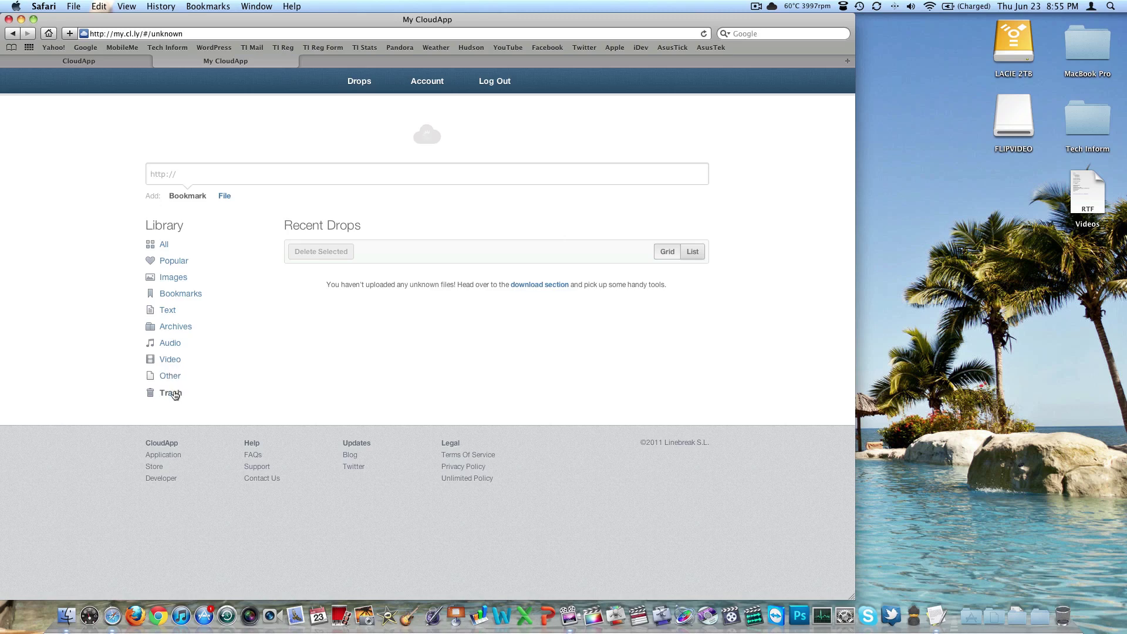
pyautogui.click(171, 343)
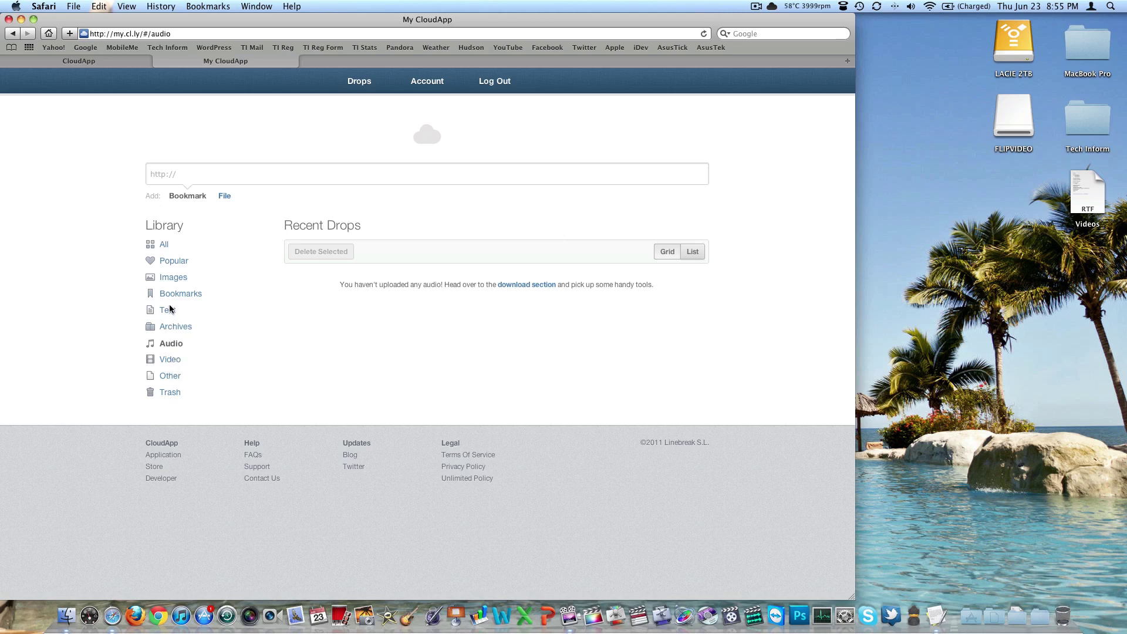
# Upload Videos.rtf to the menu bar icon and load its share link in a new tab.
pyautogui.moveTo(1090, 203); pyautogui.dragTo(773, 8)
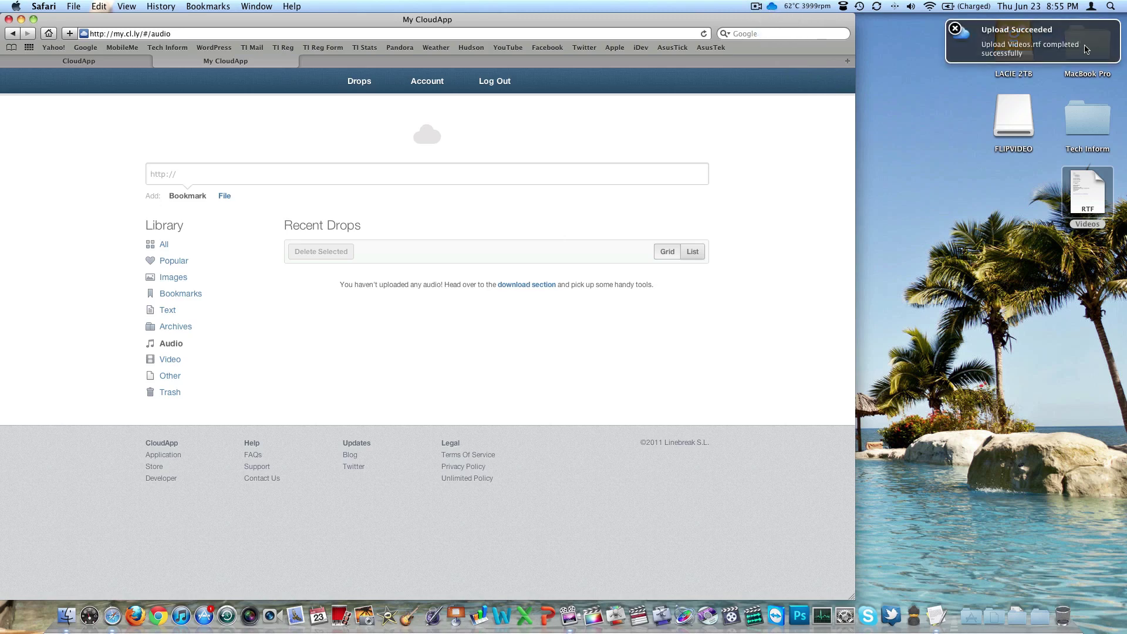
pyautogui.rightClick(319, 65)
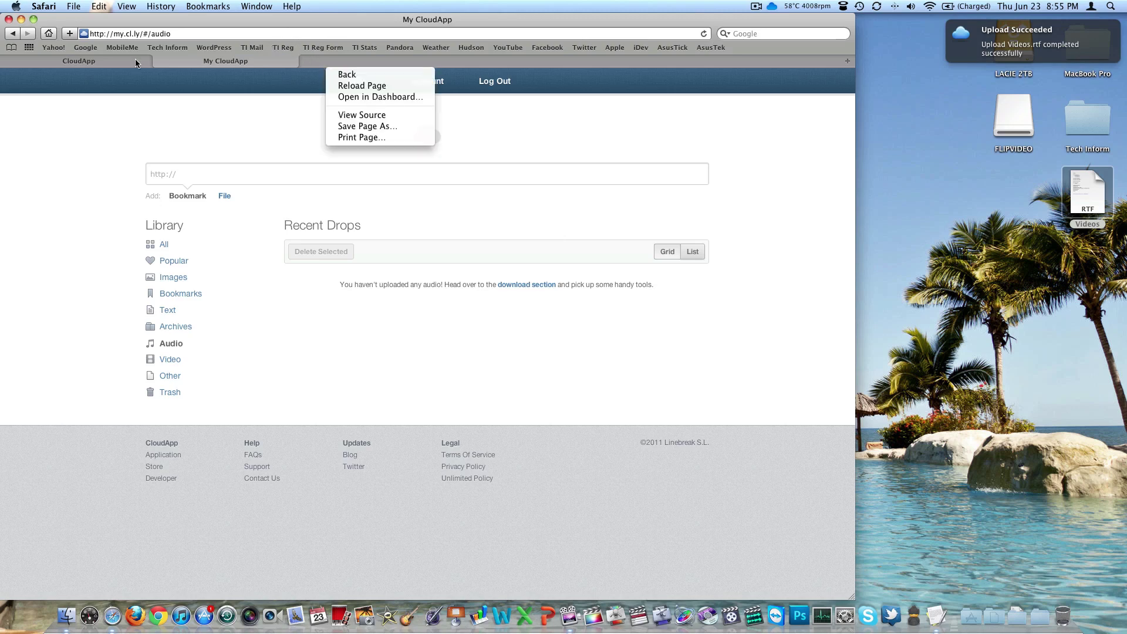
pyautogui.rightClick(81, 50)
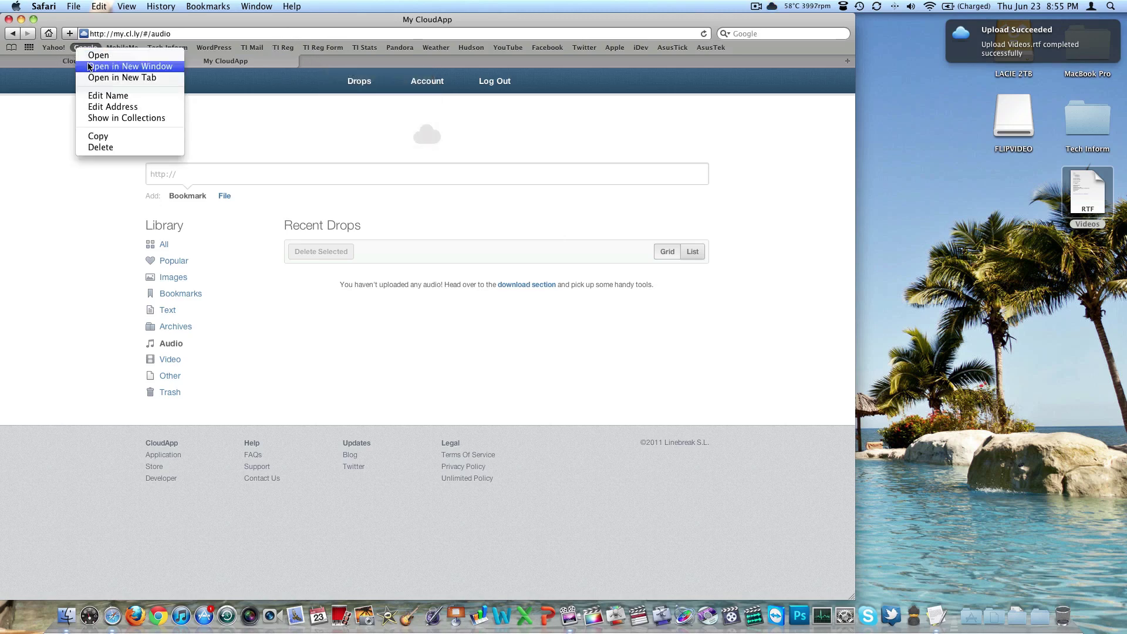
pyautogui.click(122, 77)
pyautogui.click(392, 65)
pyautogui.click(359, 33)
pyautogui.rightClick(360, 34)
pyautogui.click(382, 127)
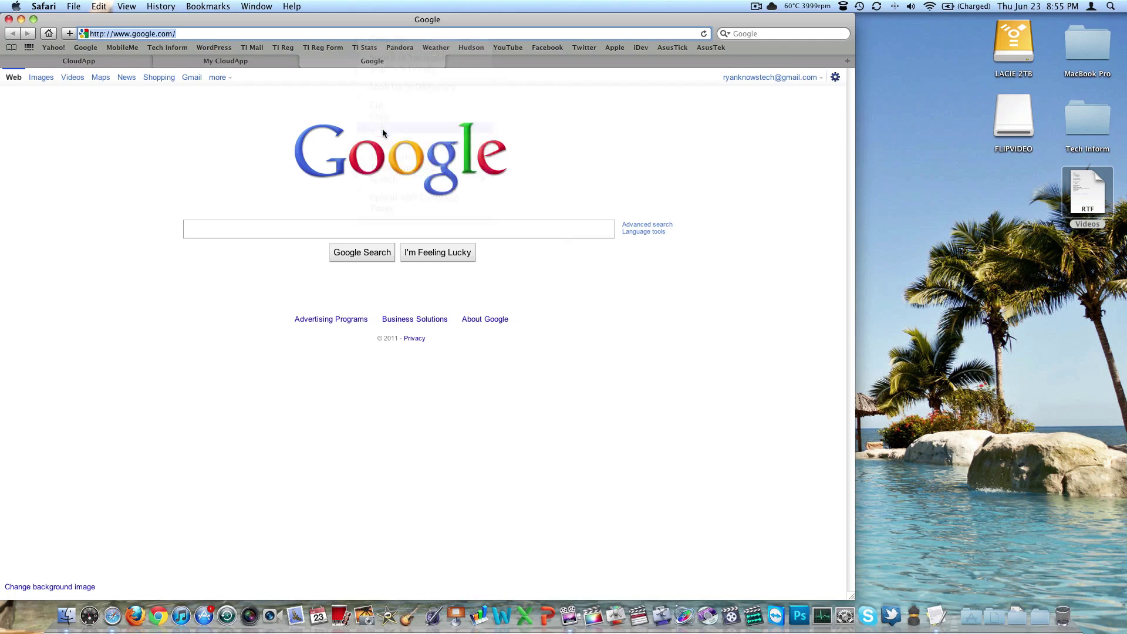
pyautogui.press('Return')
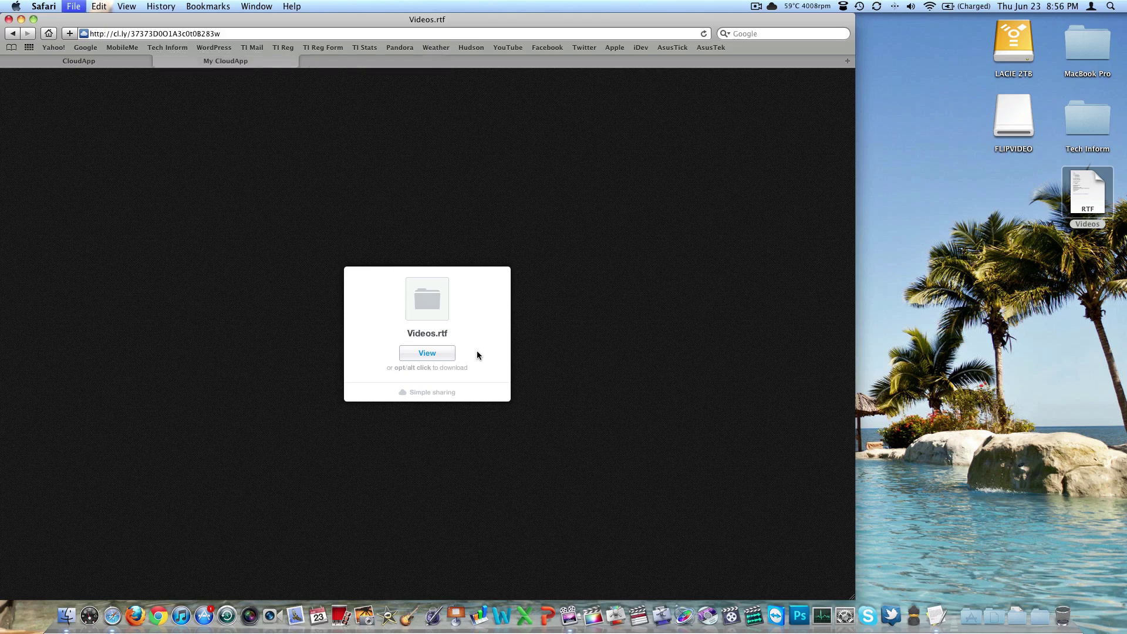
pyautogui.press('super+w')
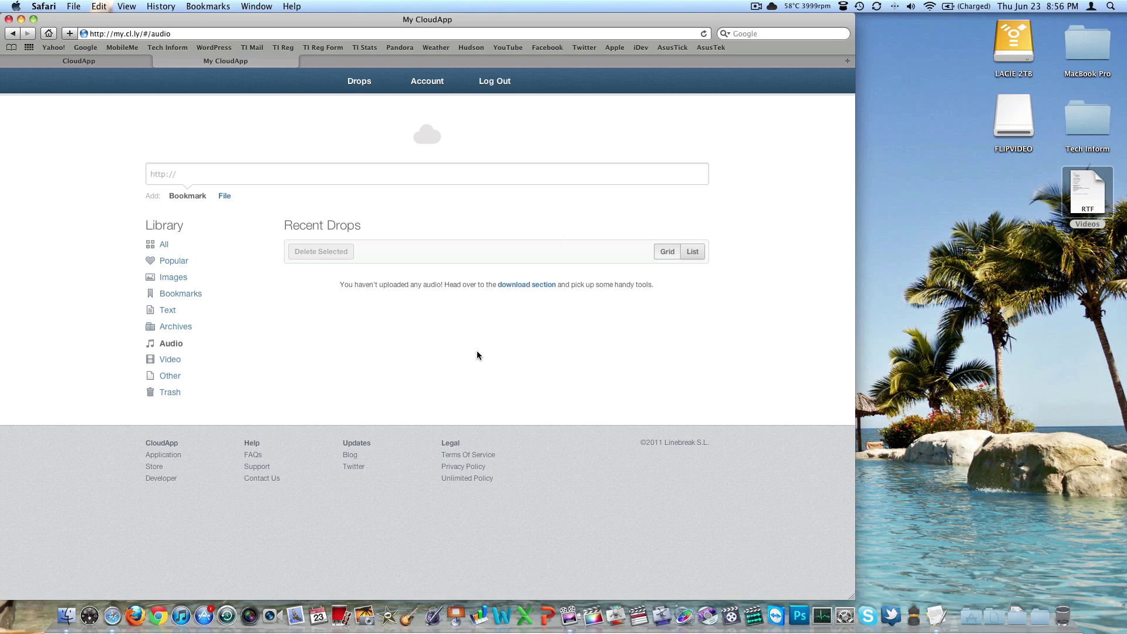
# Open the Buy Pro store page from Account: 1 year $45, 6 months $25, 3 months $15.
pyautogui.click(427, 83)
pyautogui.scroll(-2, 520, 424)
pyautogui.scroll(-5, 520, 423)
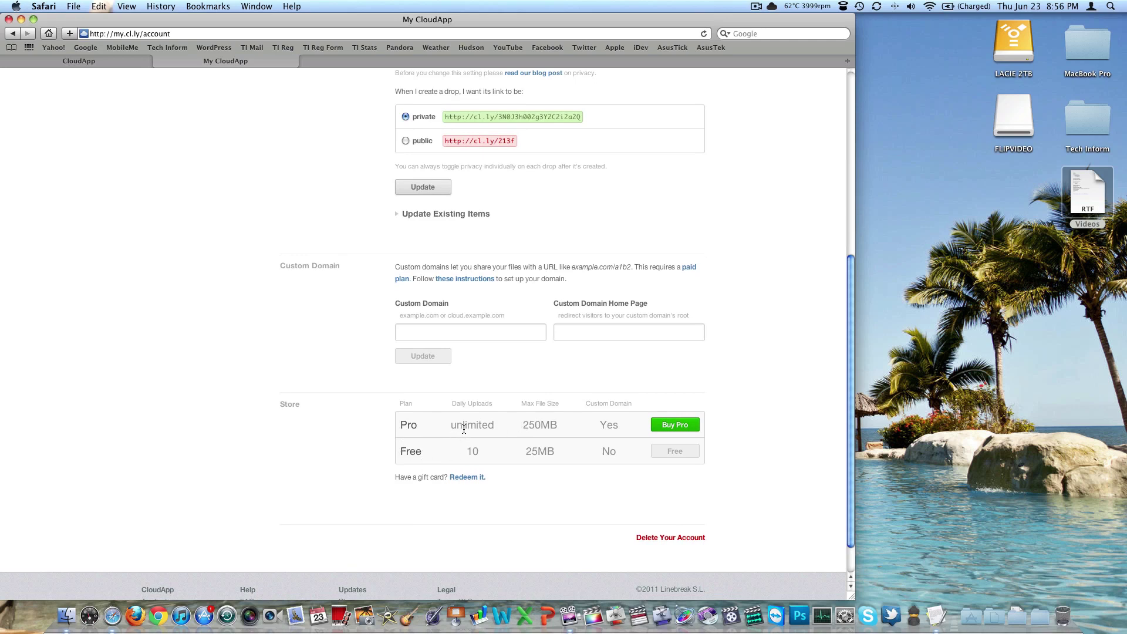
pyautogui.click(673, 425)
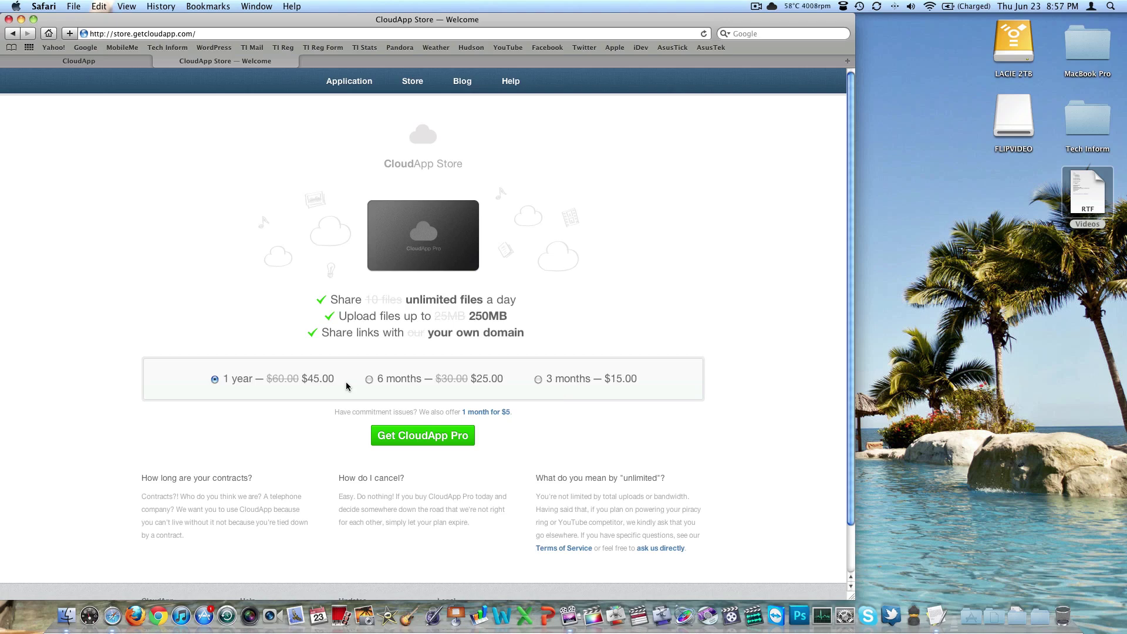
# Close the CloudApp Store tab with Cmd+W.
pyautogui.press('super+w')
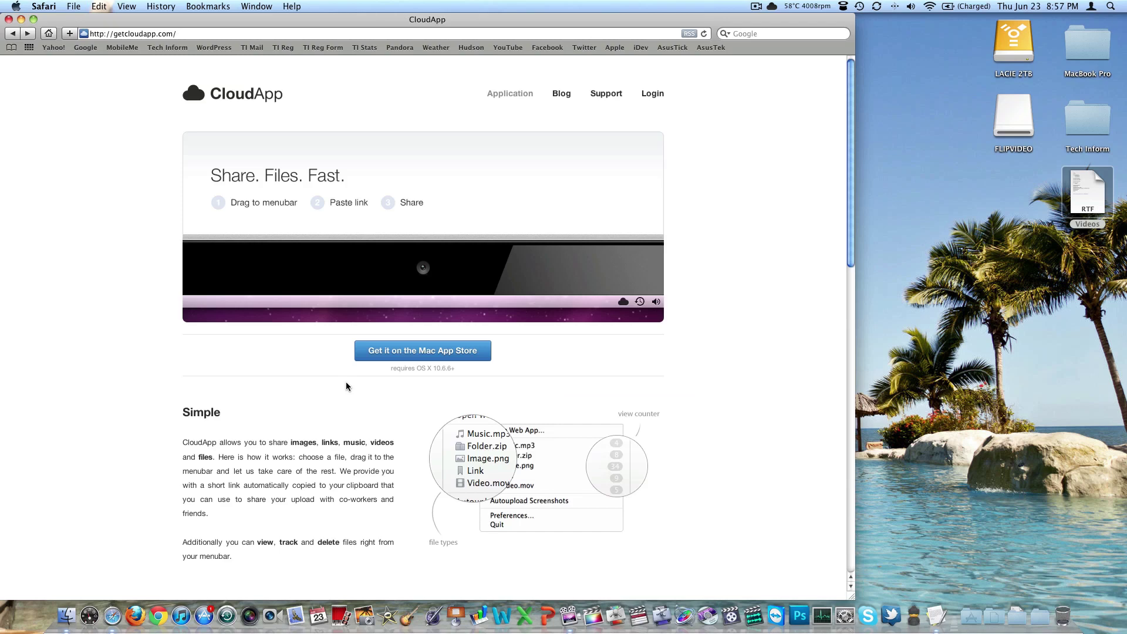